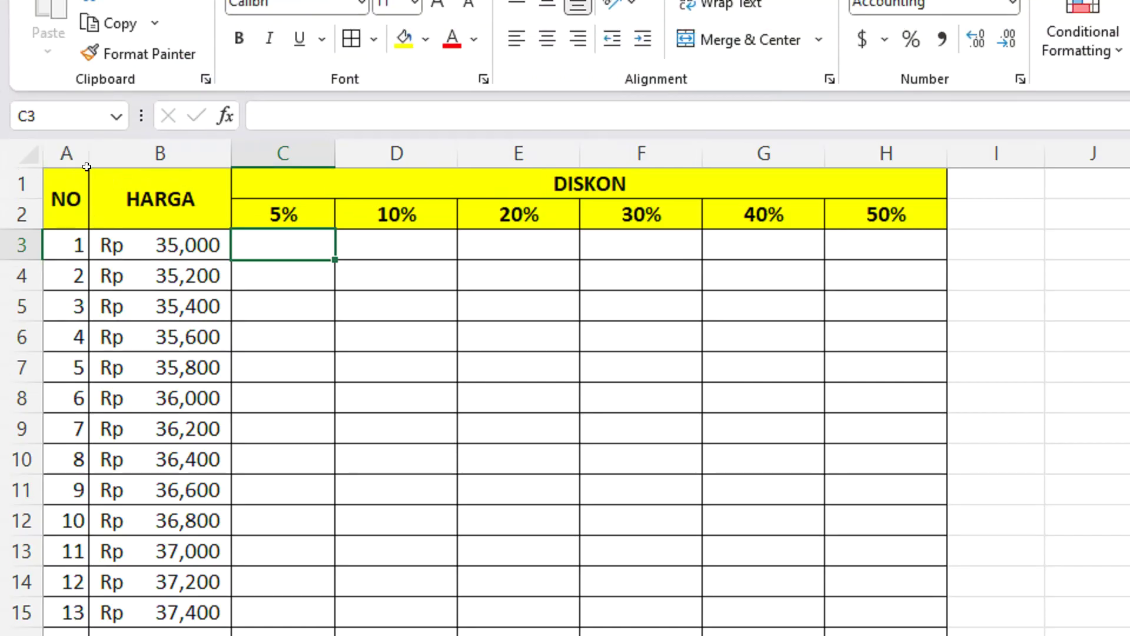
- Examine the NO, HARGA and DISKON columns, the 5% to 50% headings, and the extent of the price list down to its last row
left_click(69, 153)
left_click(135, 149)
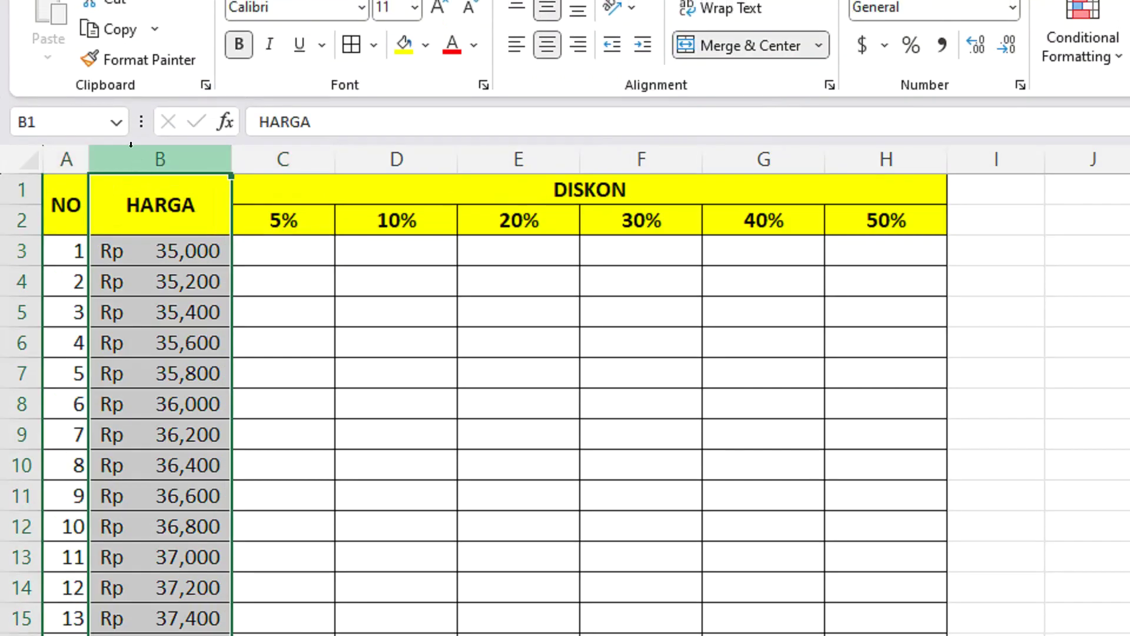
left_click_drag(277, 158, 852, 172)
left_click(314, 219)
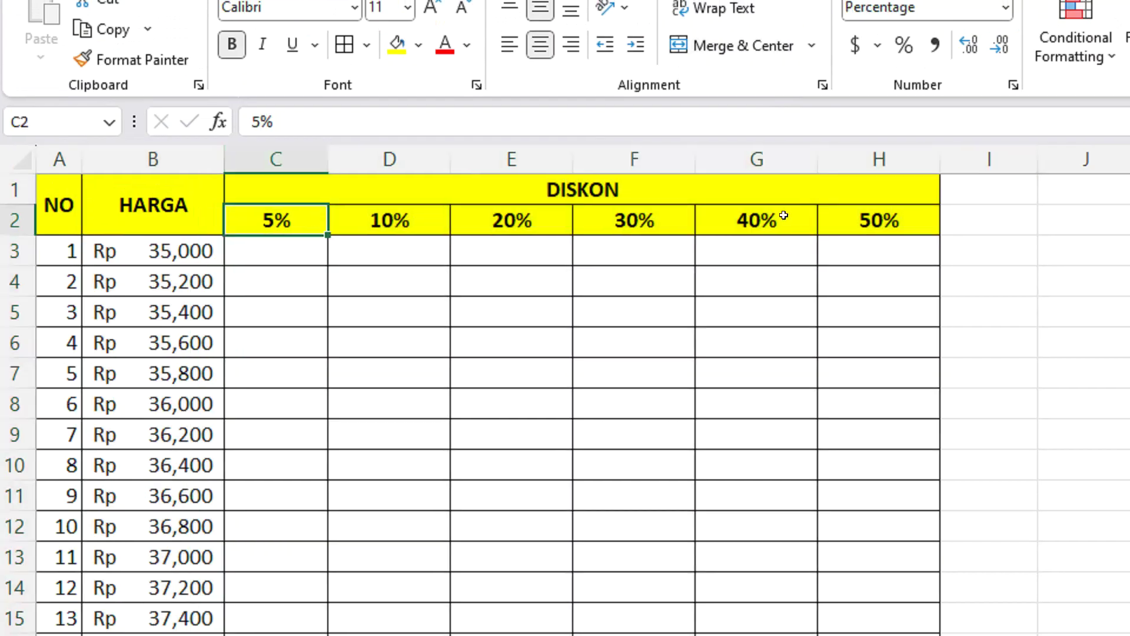
left_click(843, 217)
left_click(48, 250)
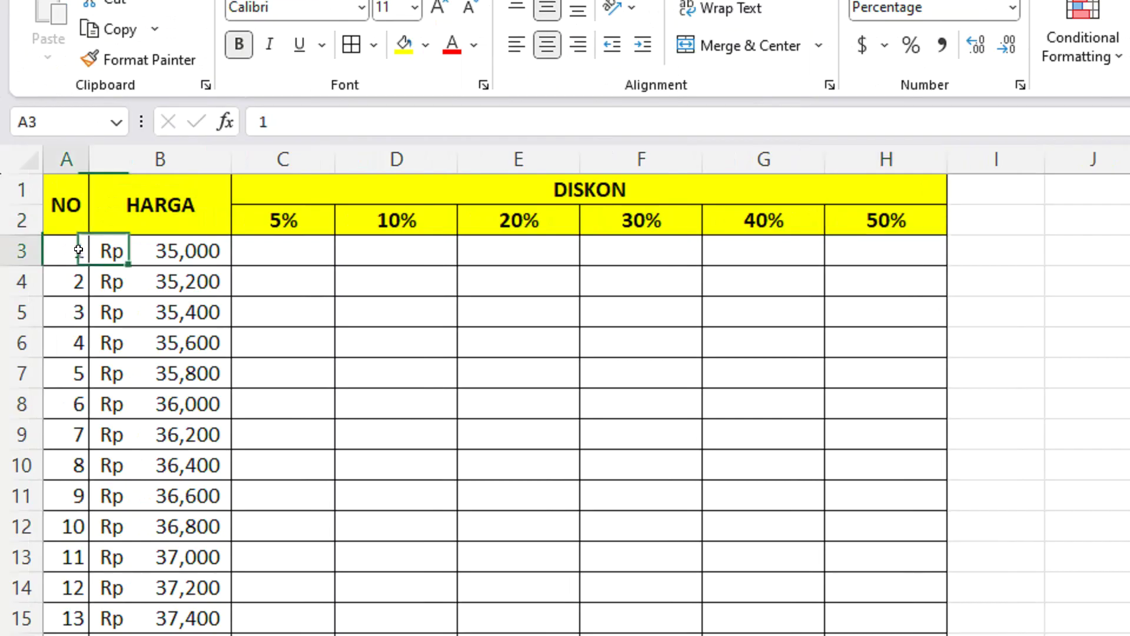
double_click(78, 251)
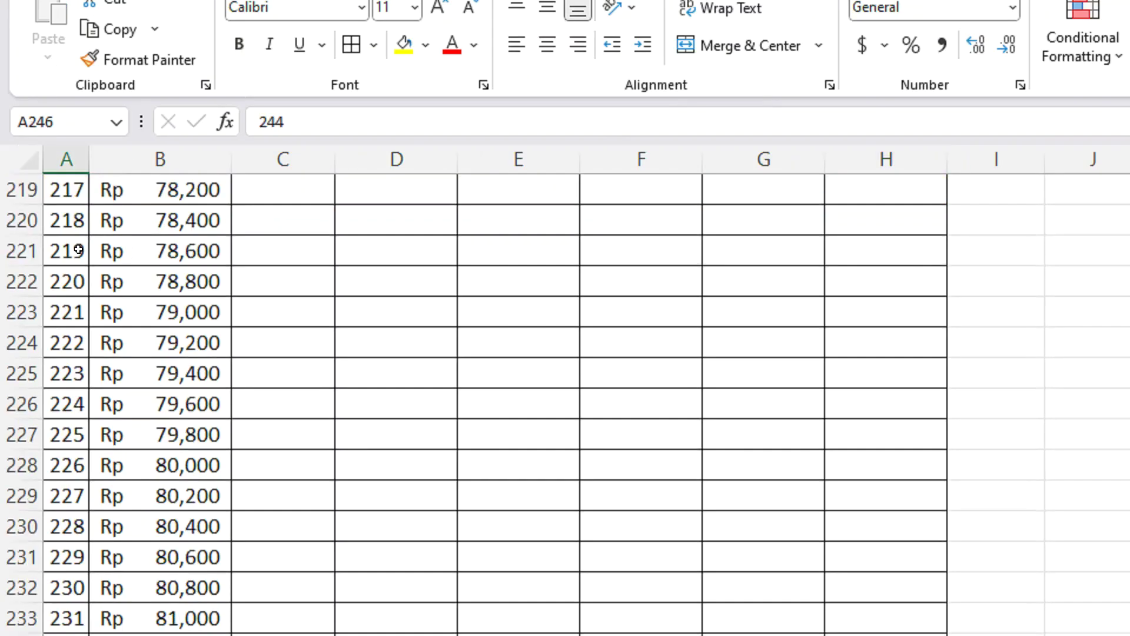
left_click_drag(111, 459, 245, 462)
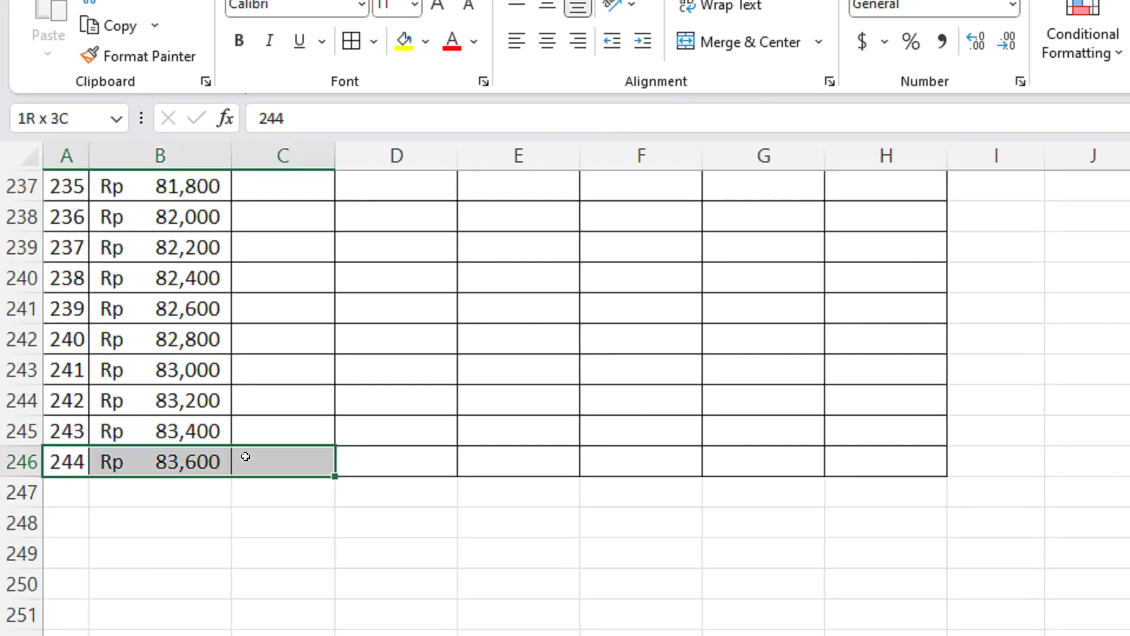
left_click(205, 390)
double_click(206, 385)
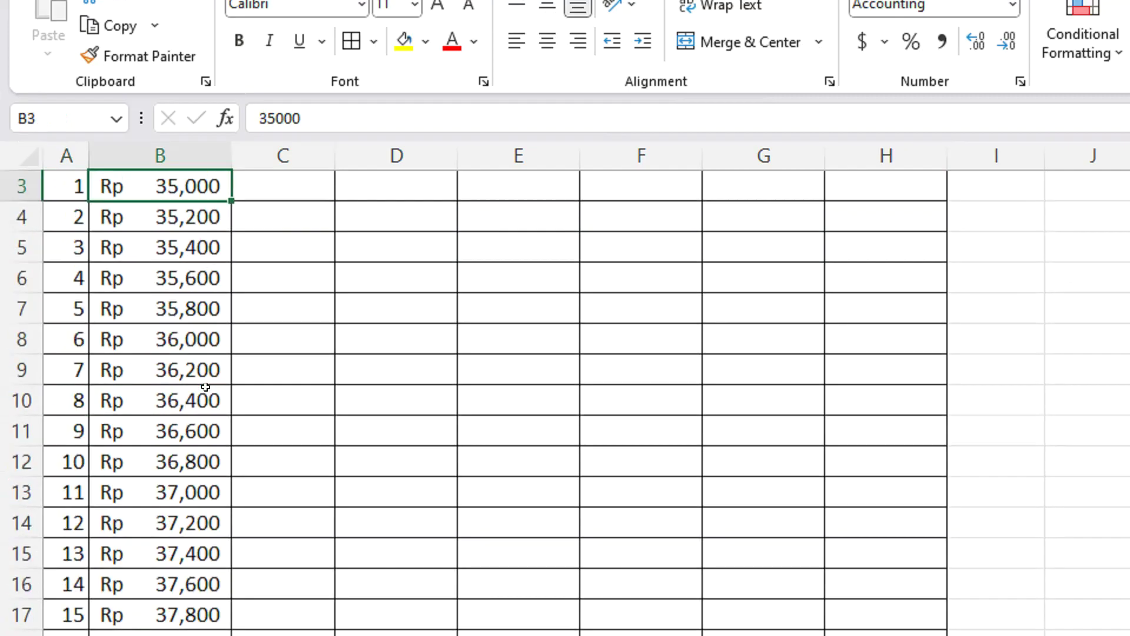
key("ctrl+Up")
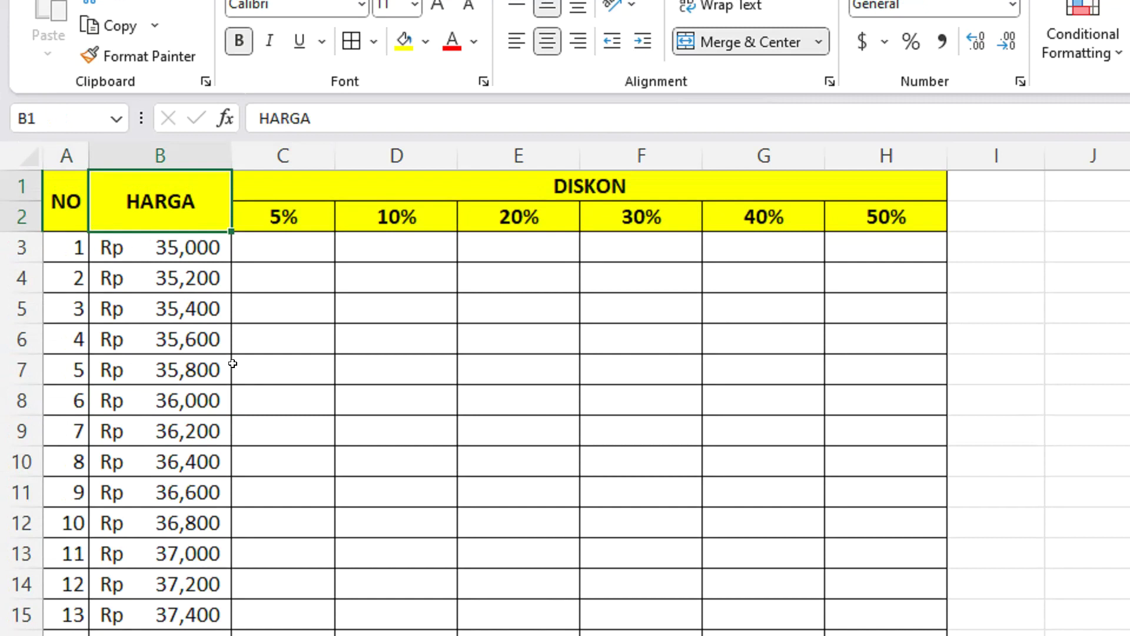
- Enter the formula =B3*C2 in cell C3 to calculate the 5% discount on the first price
left_click(301, 237)
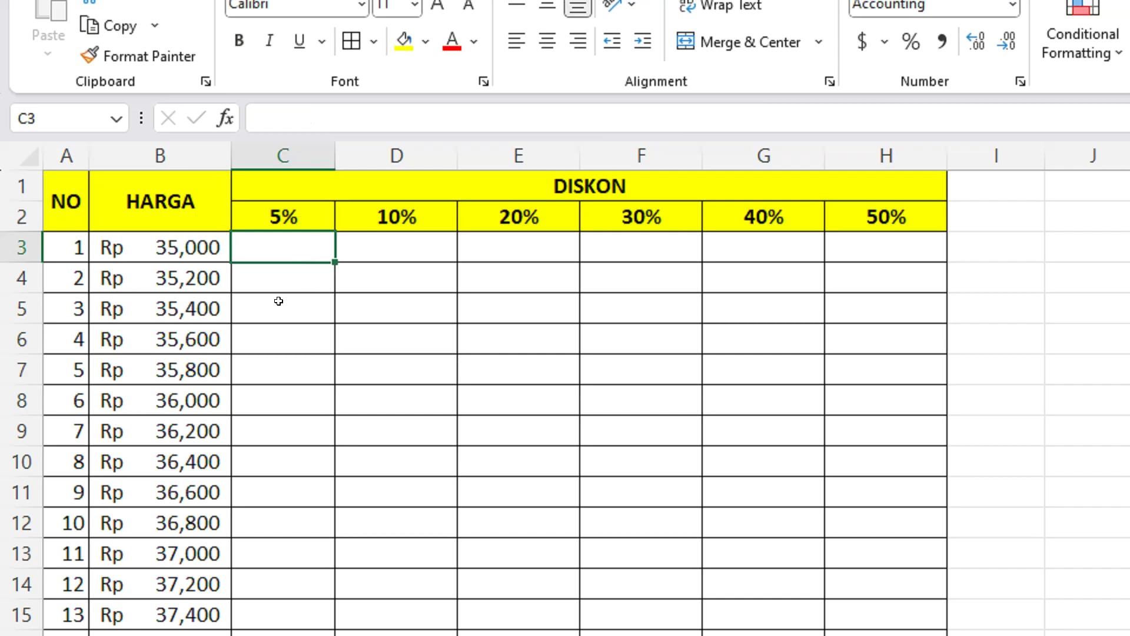
type("=")
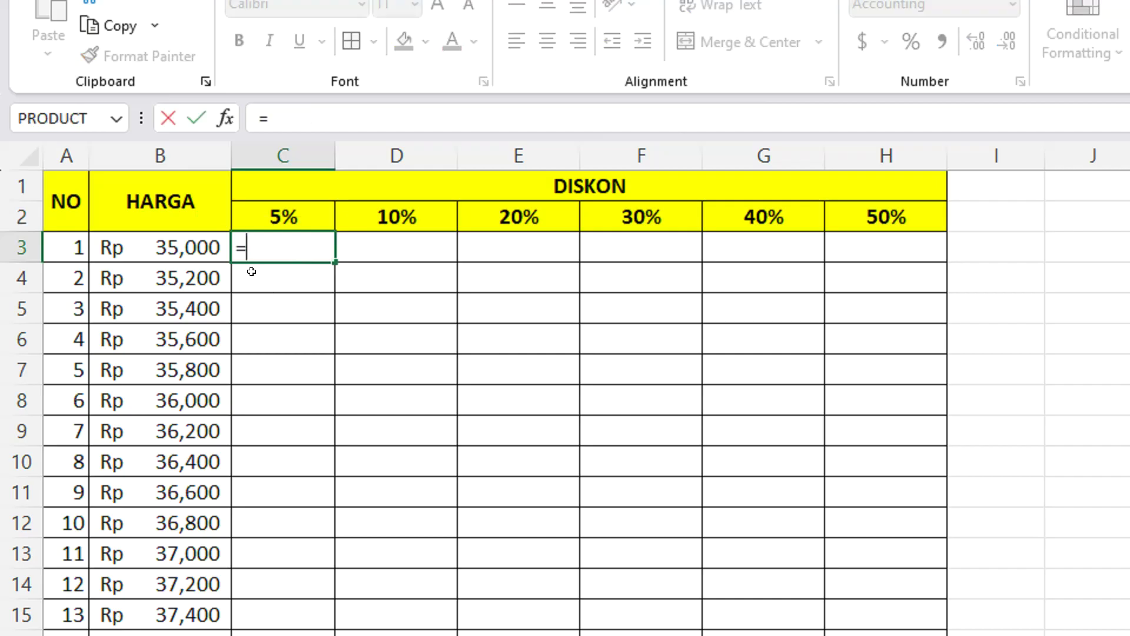
left_click(193, 249)
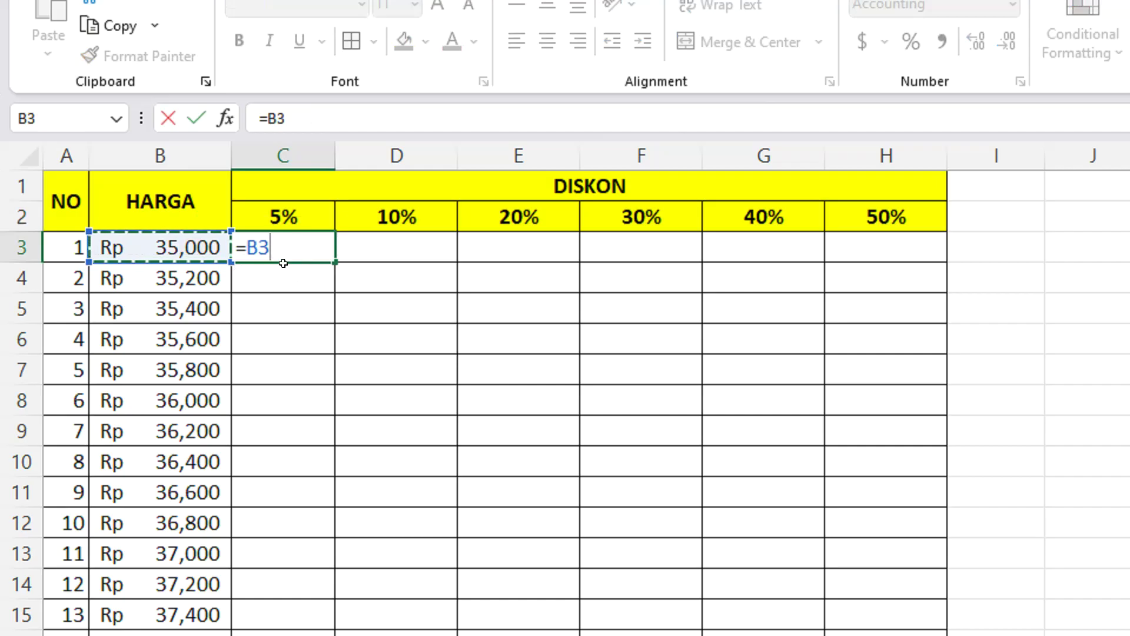
type("*")
left_click(299, 209)
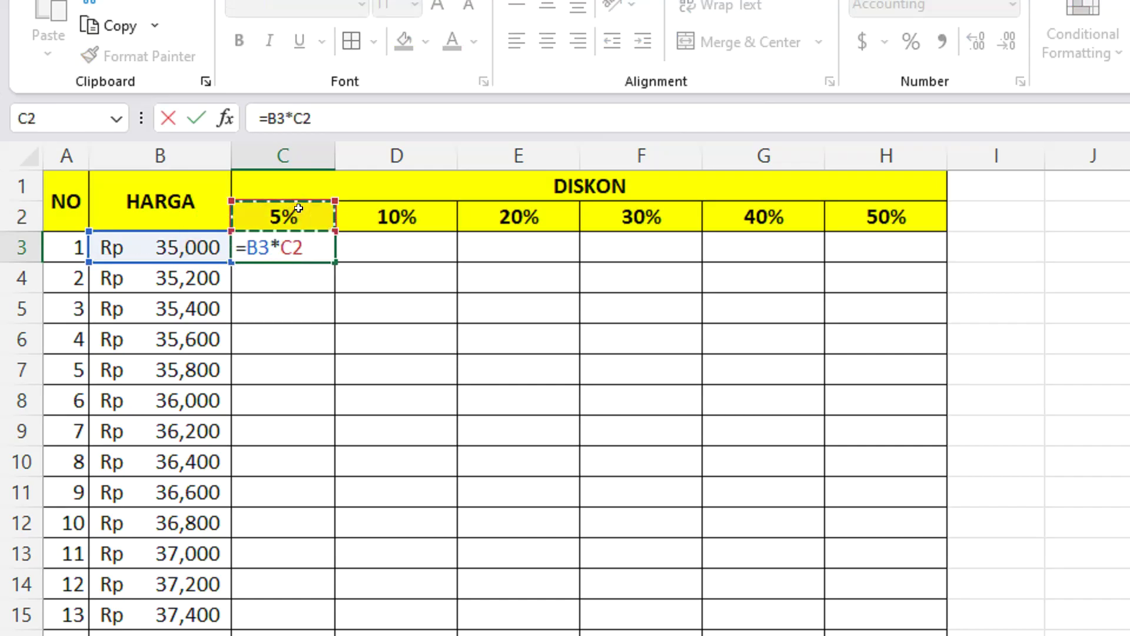
key("Return")
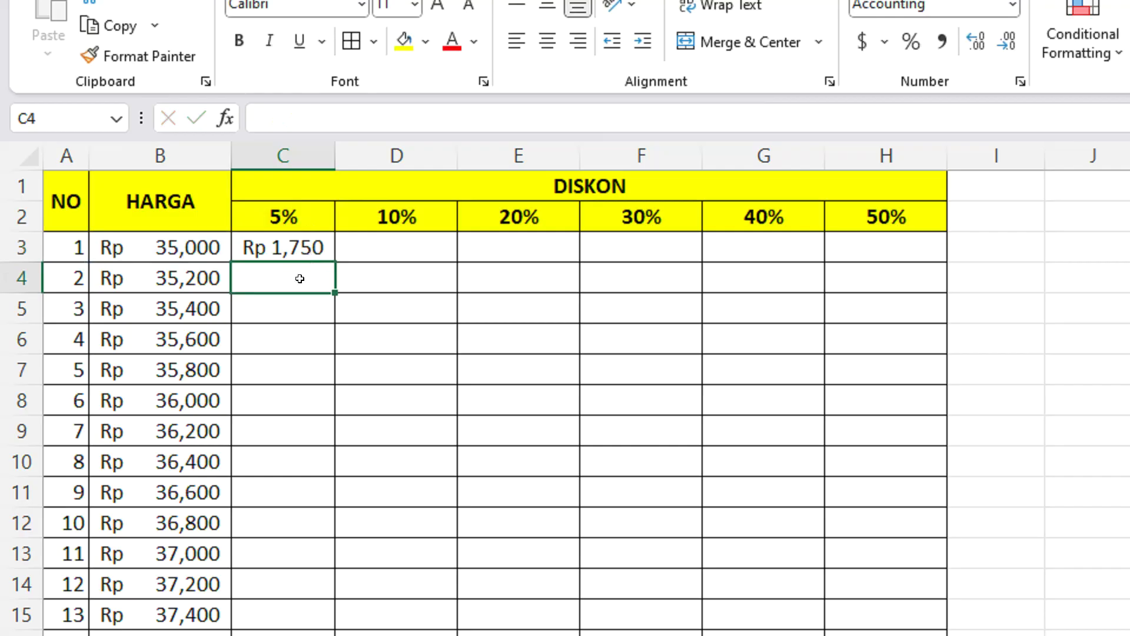
- Fill the C3 discount formula across row 3 through H3
left_click(303, 246)
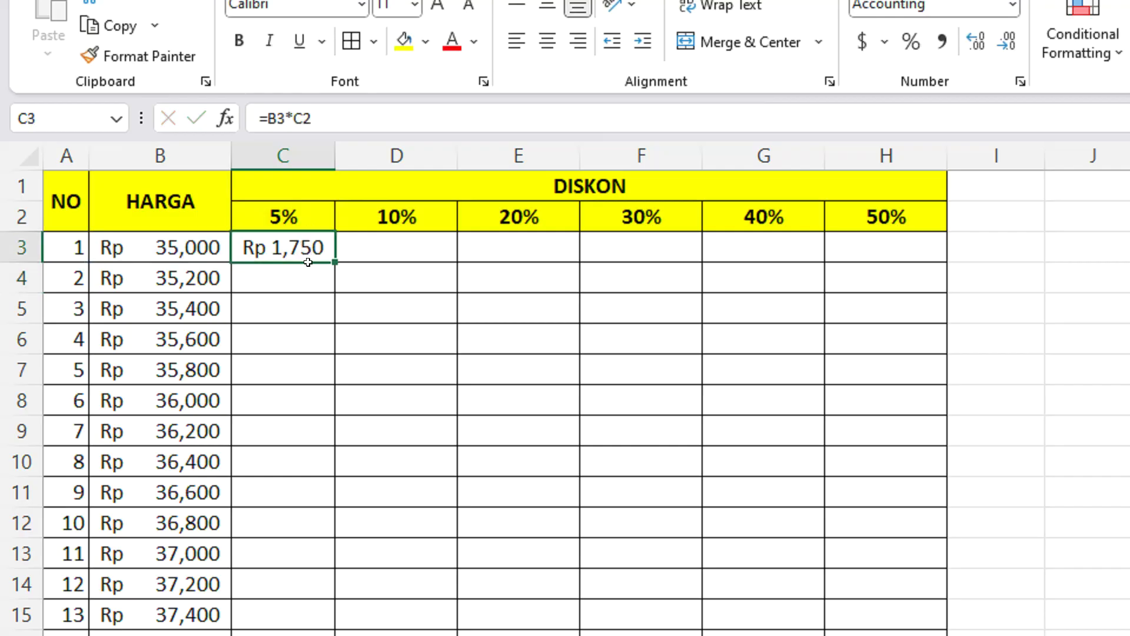
left_click_drag(333, 262, 910, 290)
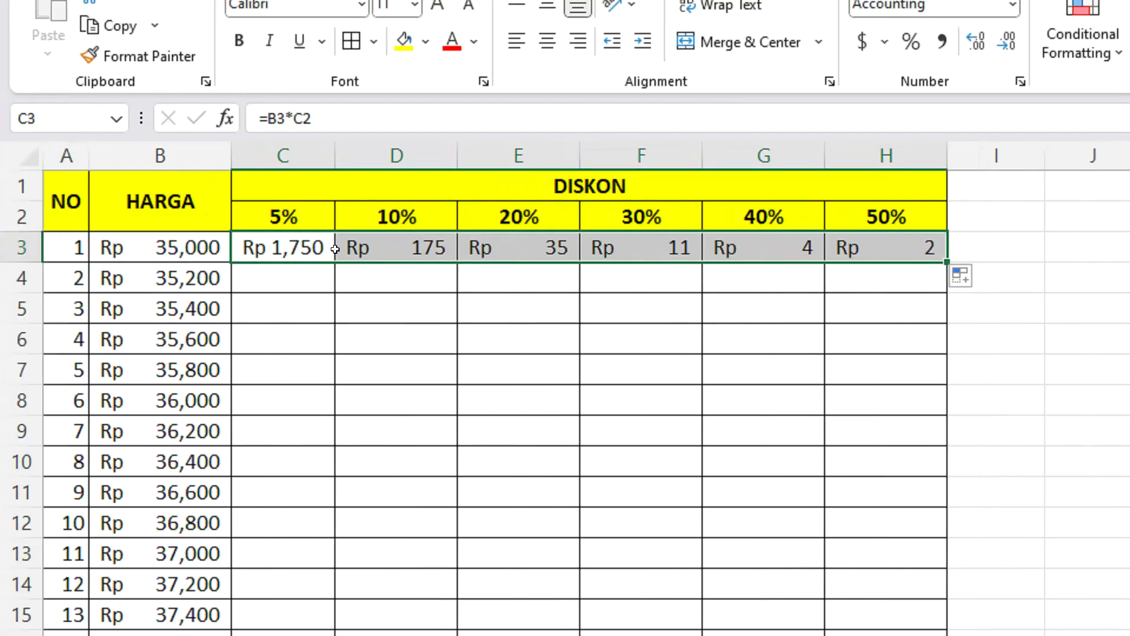
left_click(424, 245)
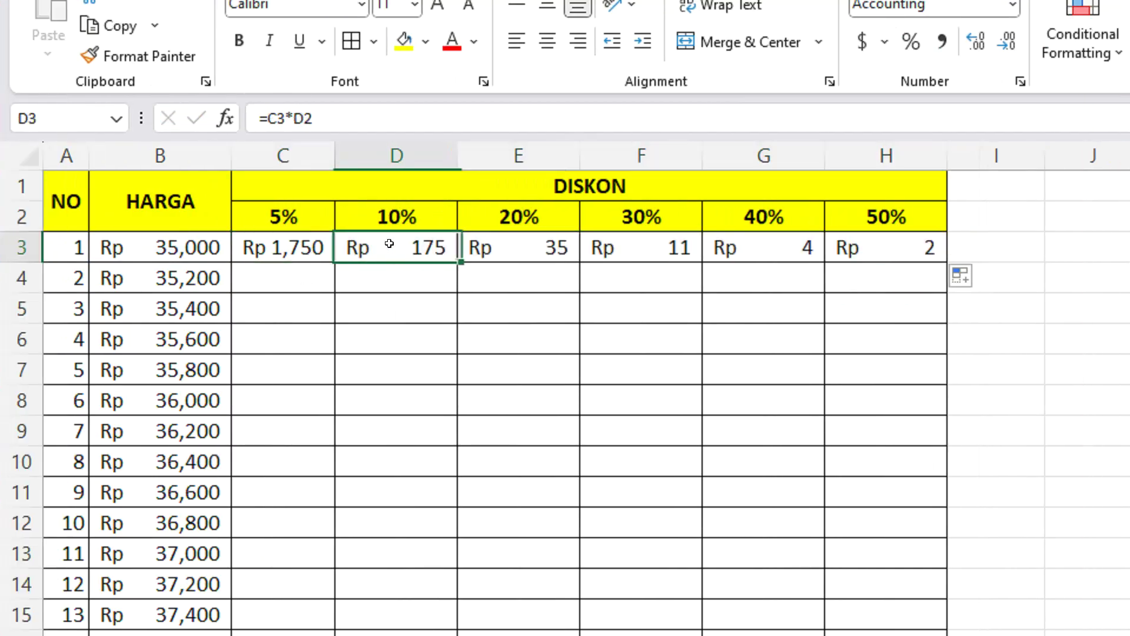
- Correct the D3 formula to =B3*D2 and check the cell references in E3's formula
double_click(424, 244)
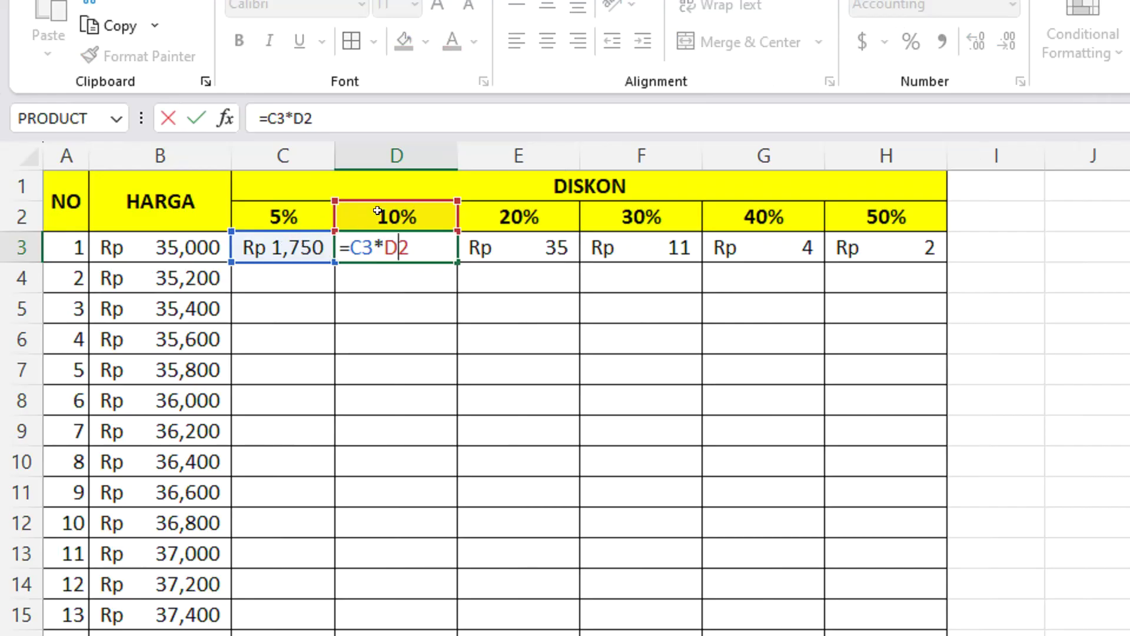
left_click_drag(289, 232, 215, 244)
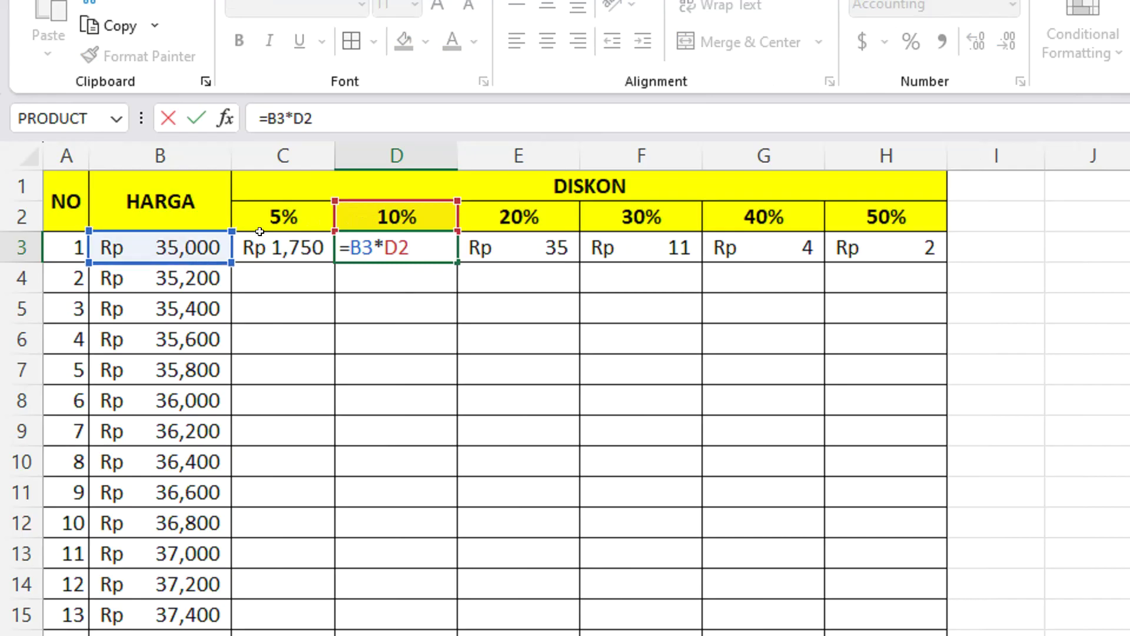
key("Return")
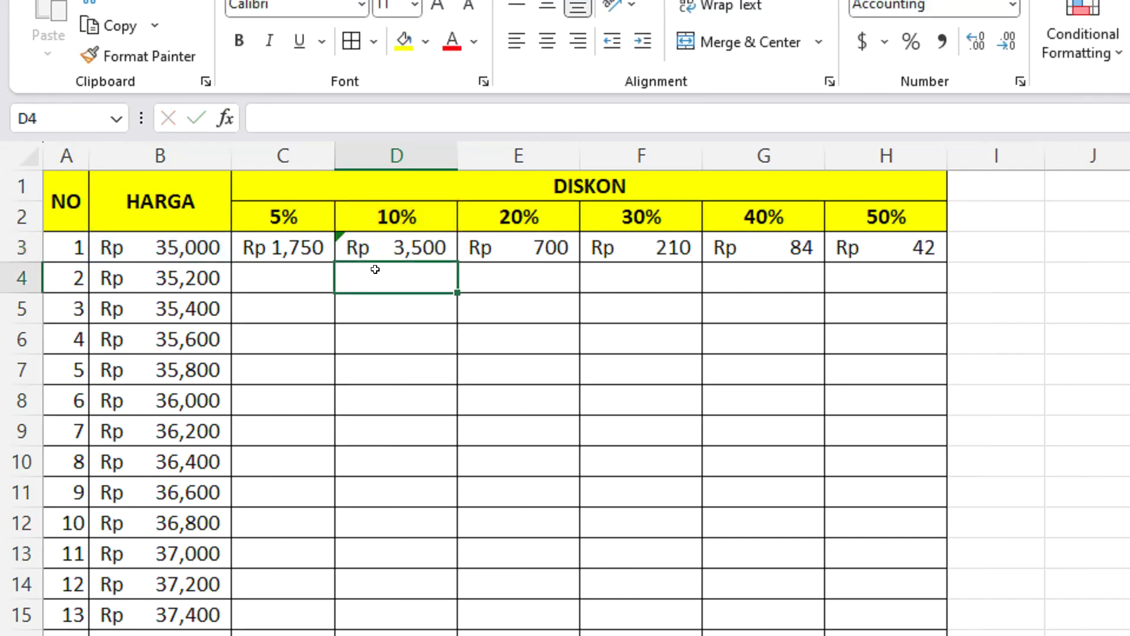
left_click(403, 252)
double_click(521, 239)
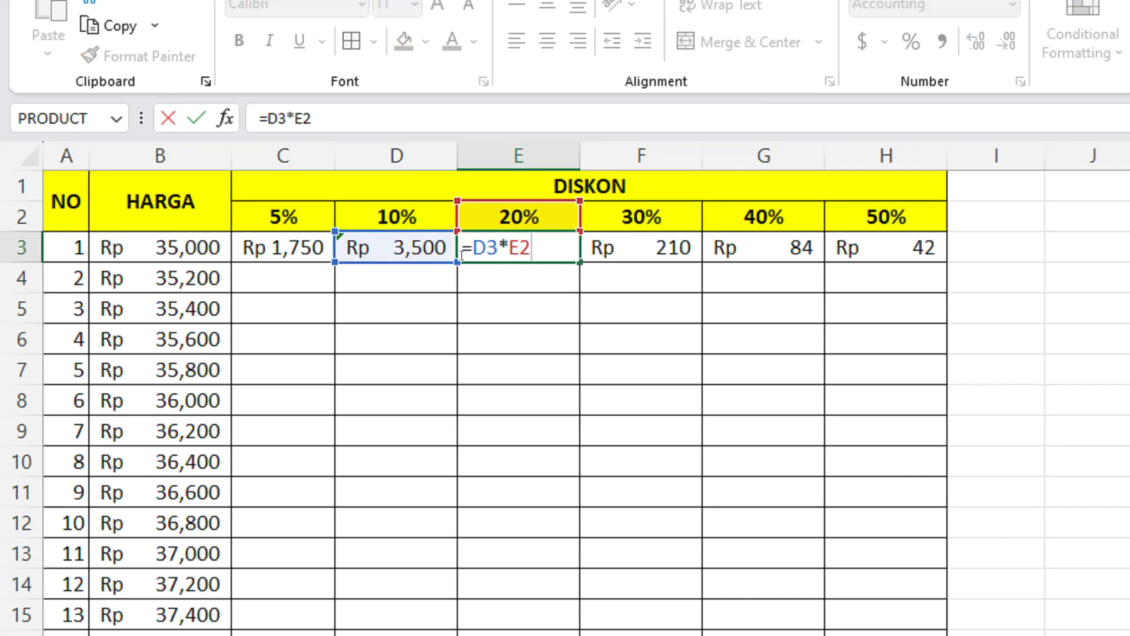
key("Return")
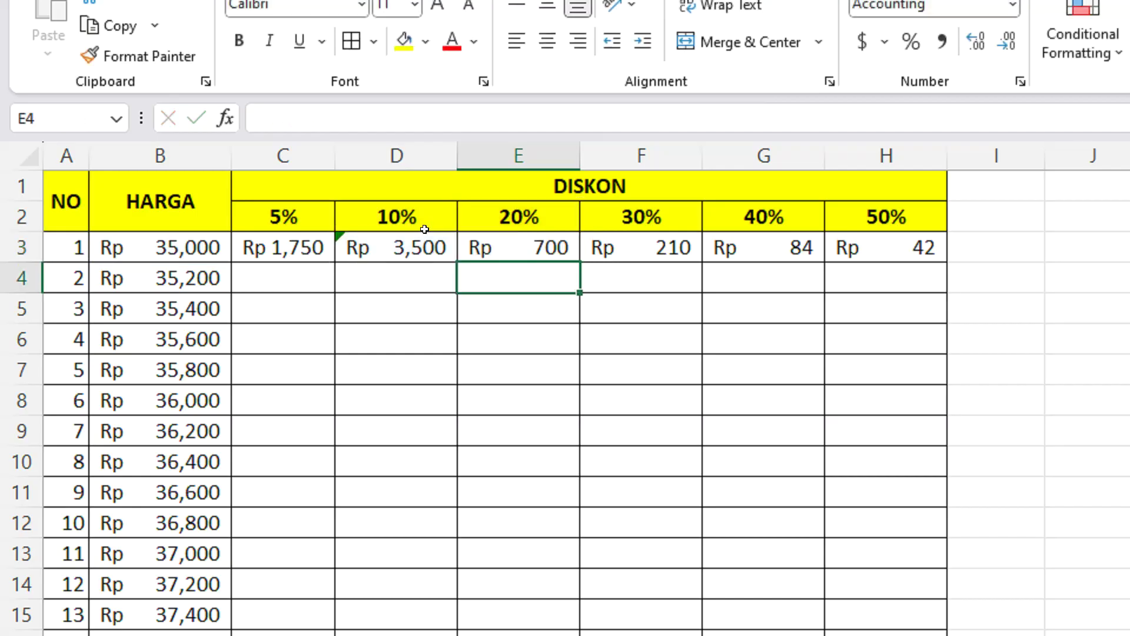
- Make the price reference in C3's formula absolute, giving =$B$3*C2
double_click(290, 243)
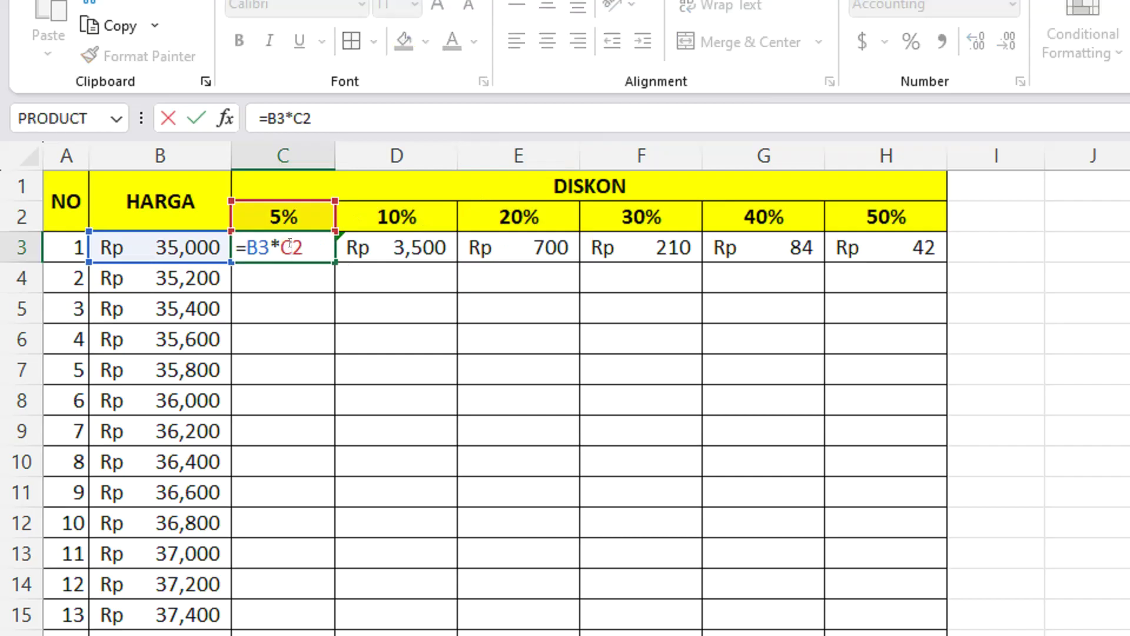
left_click(259, 248)
key("F4")
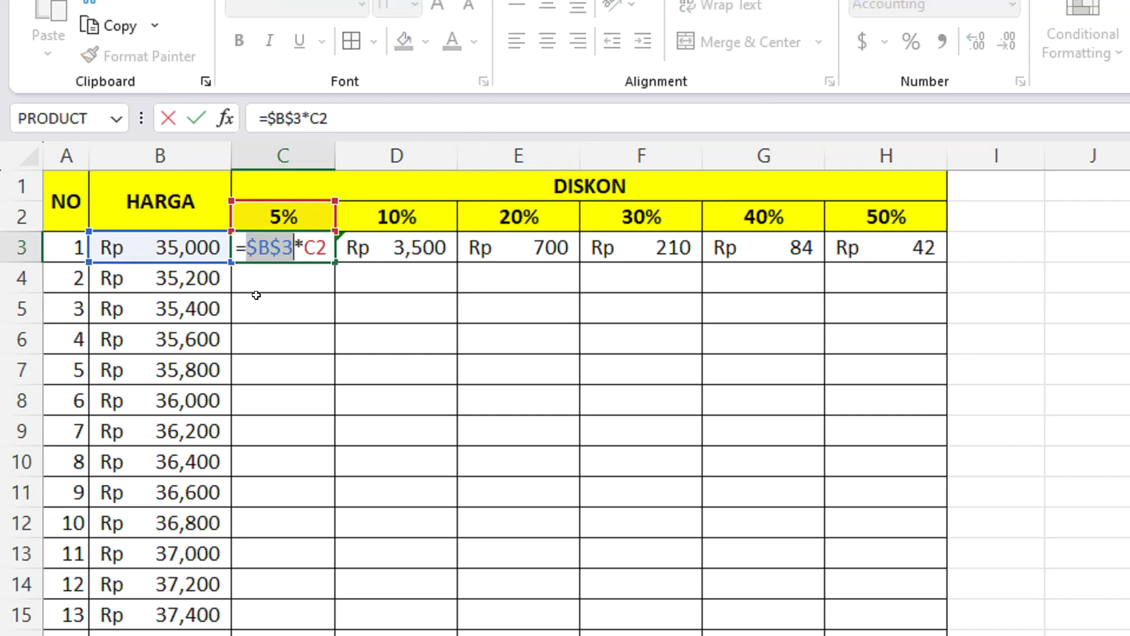
key("Return")
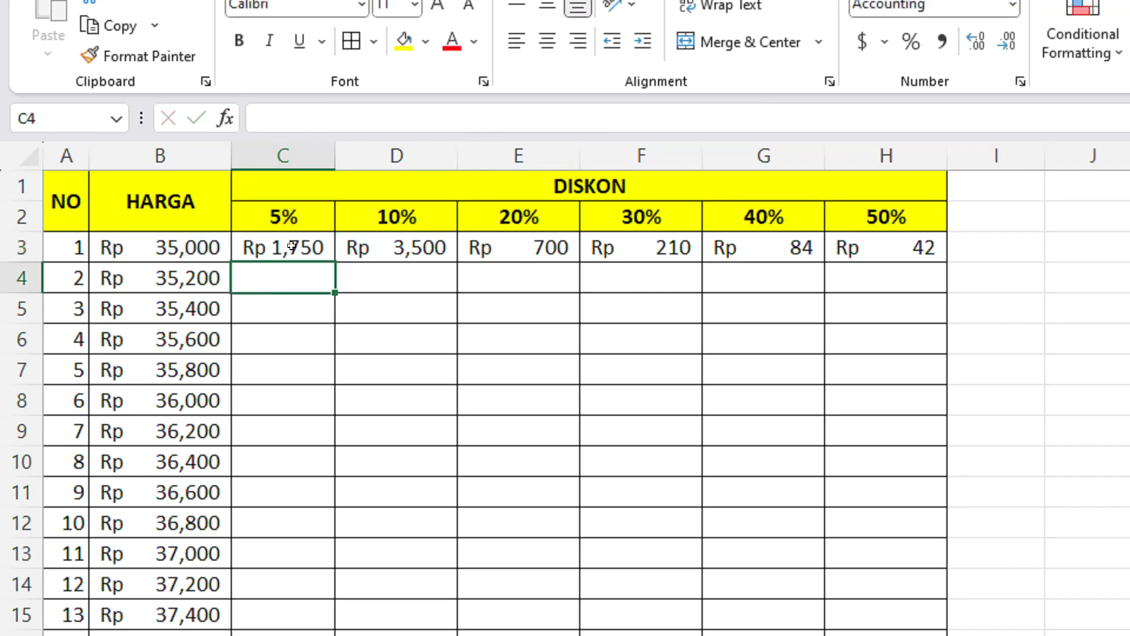
- Fill the C3 formula with the locked price reference across row 3 through H3 and check the references in D3
left_click(292, 246)
left_click_drag(351, 260, 883, 290)
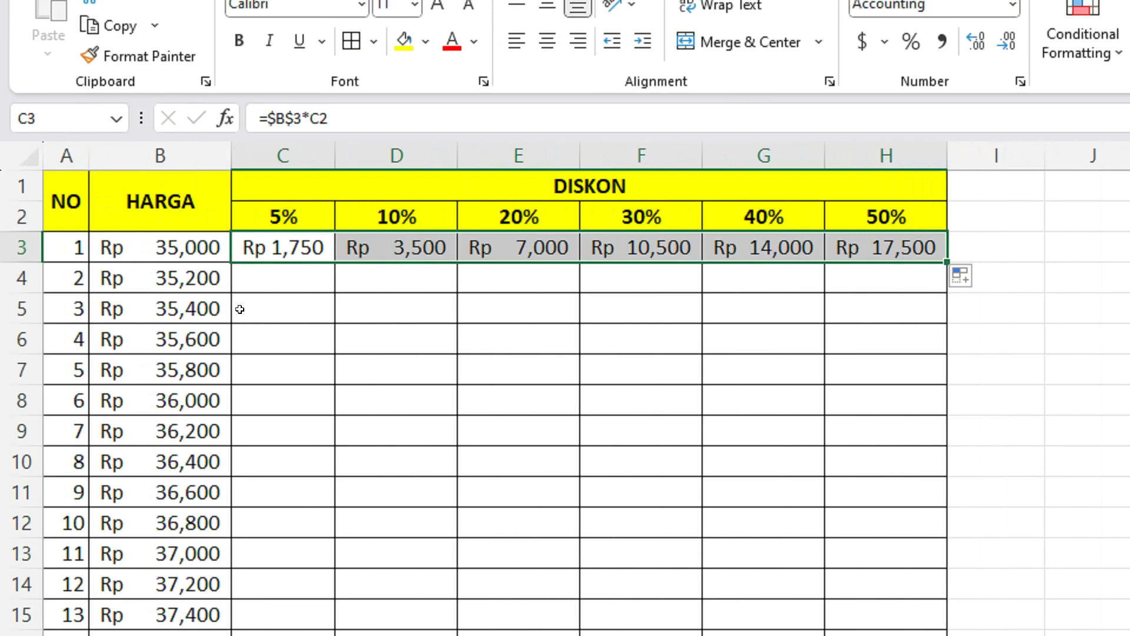
left_click(355, 245)
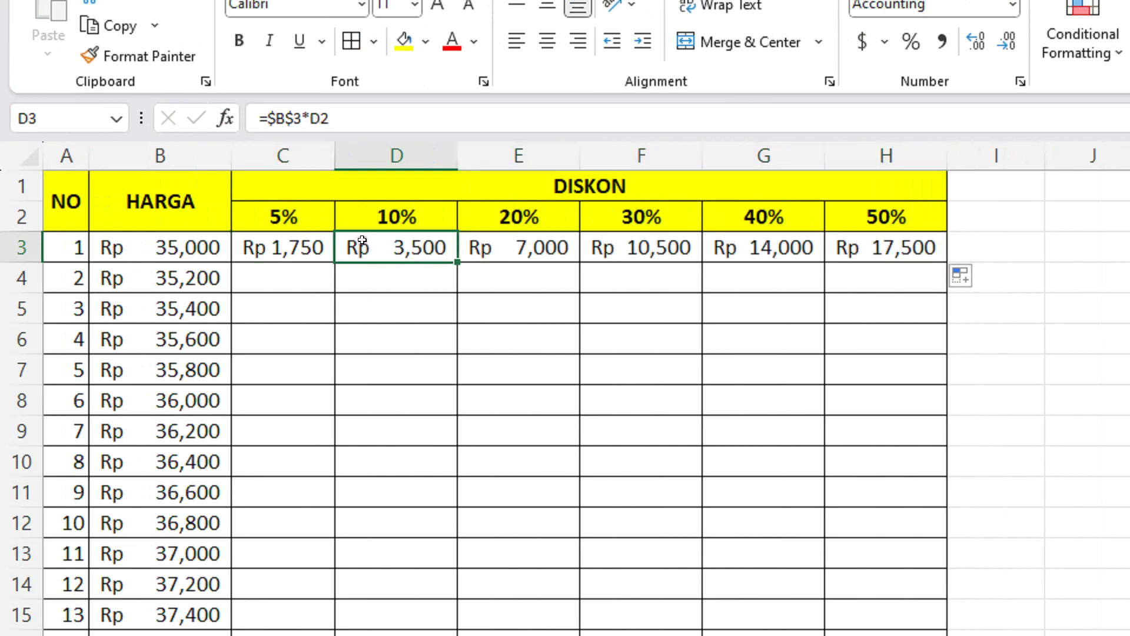
double_click(399, 246)
key("Return")
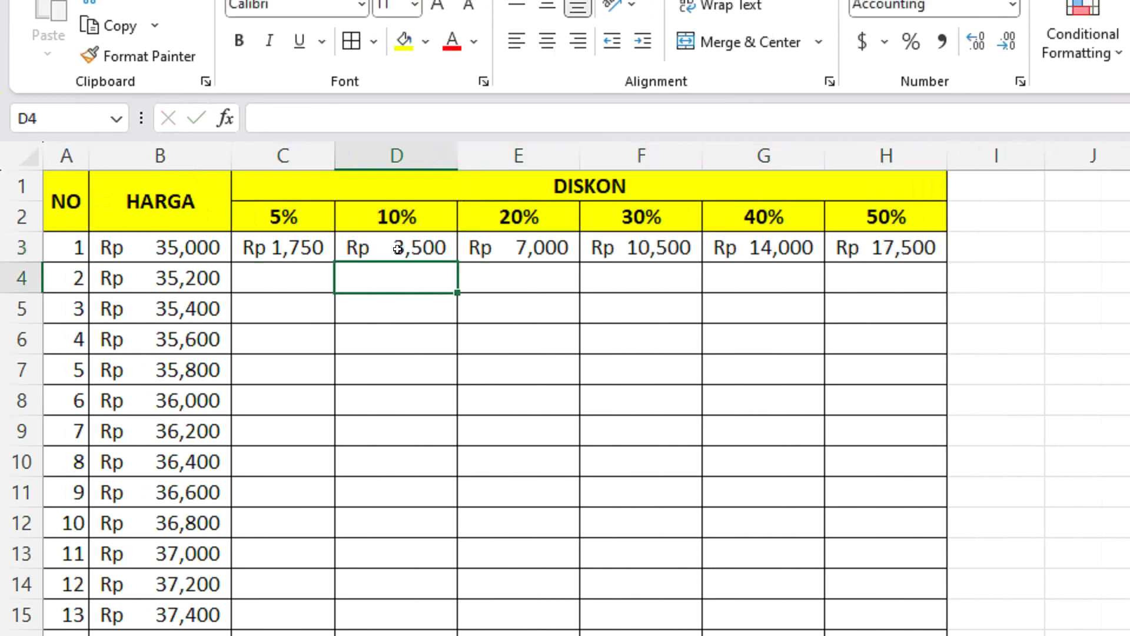
- Fill the C3 discount formula down column C to the last price row
left_click(262, 243)
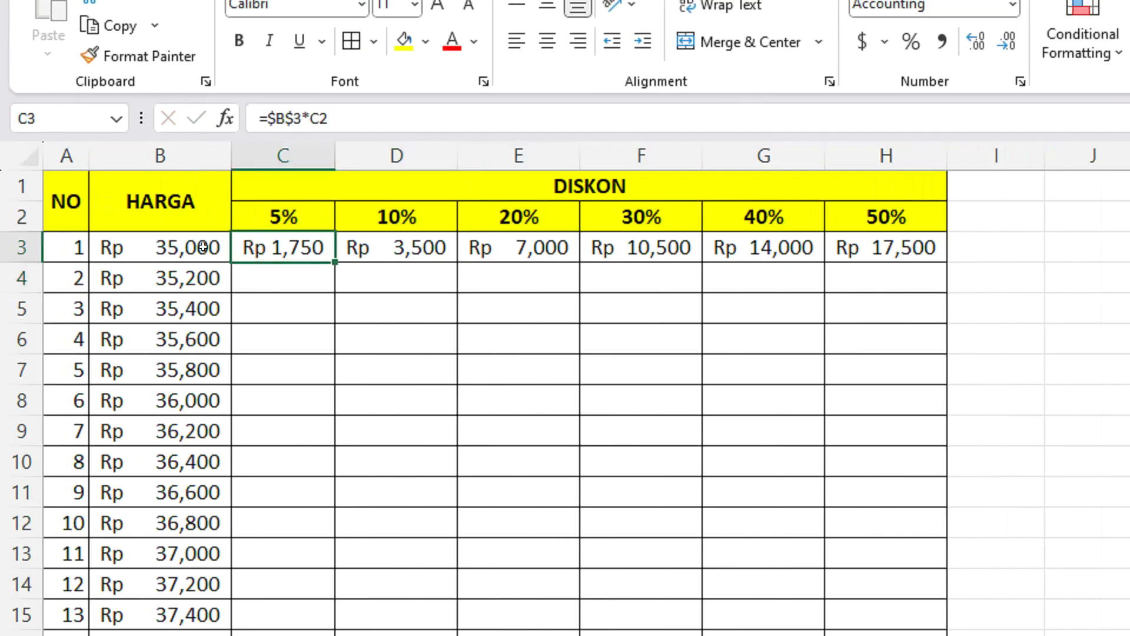
left_click(182, 244)
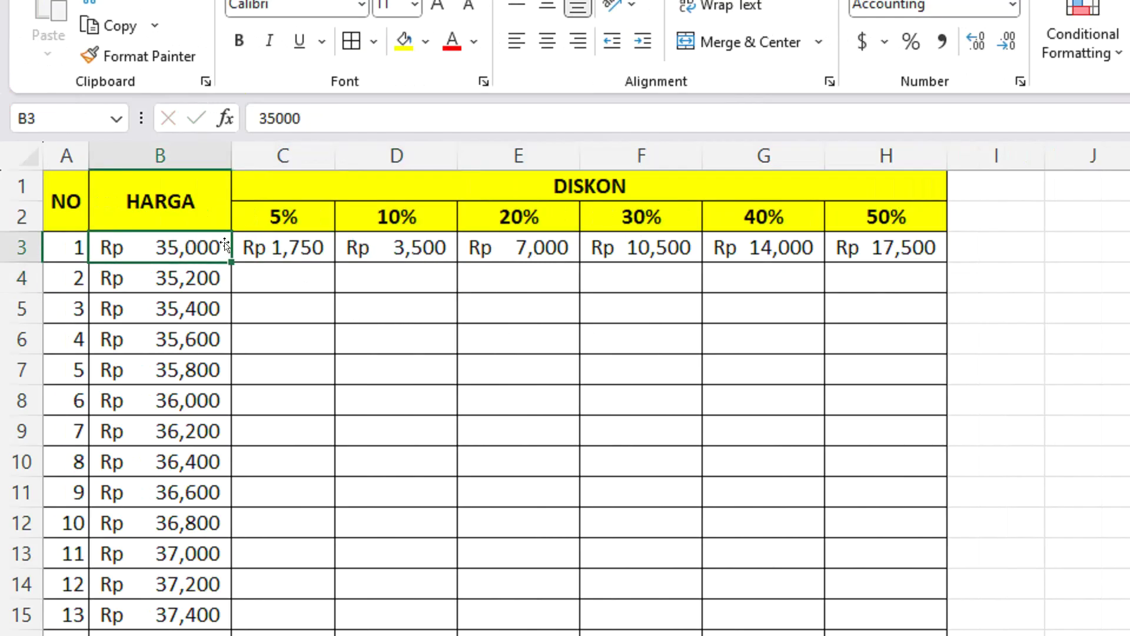
left_click(316, 241)
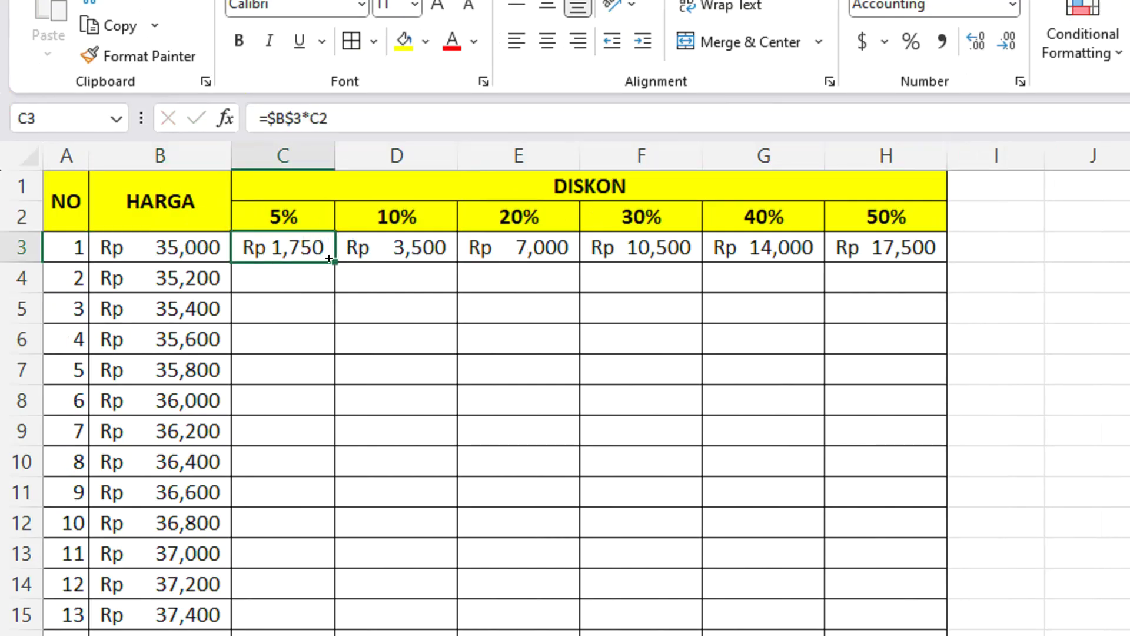
double_click(332, 261)
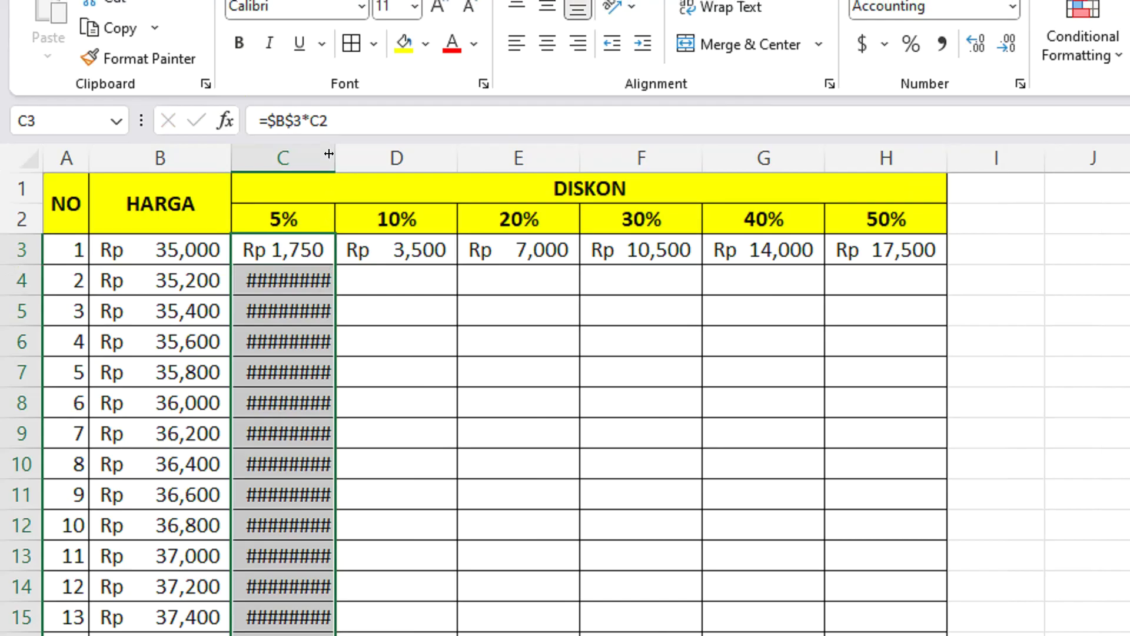
- Widen column C to about twice its width and inspect the cell references in C4's formula
left_click_drag(329, 153, 440, 154)
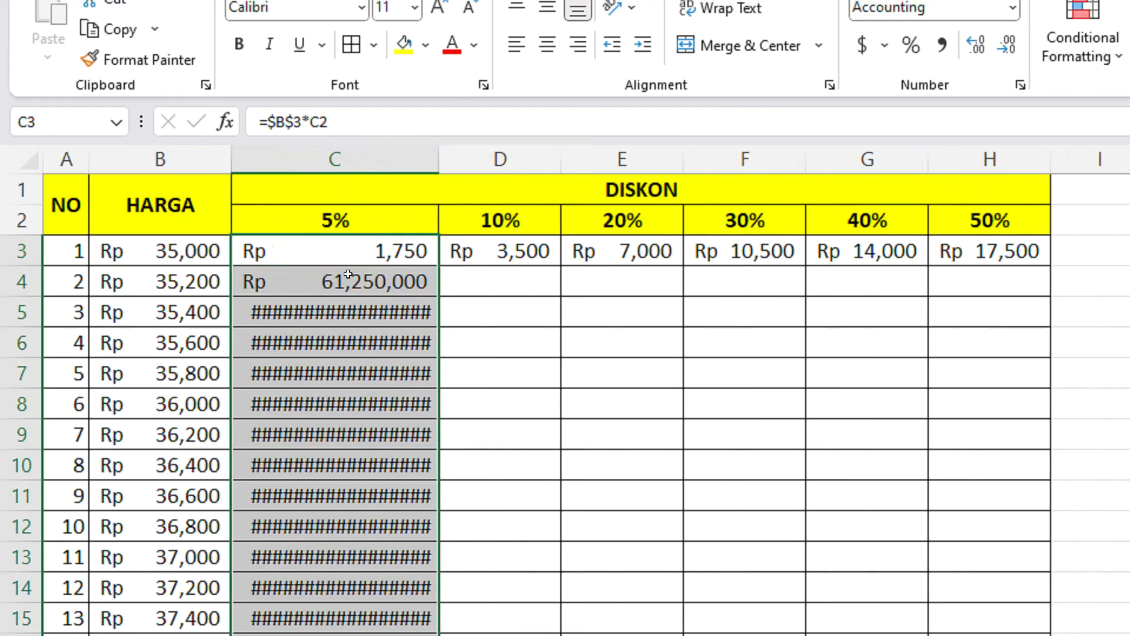
double_click(348, 274)
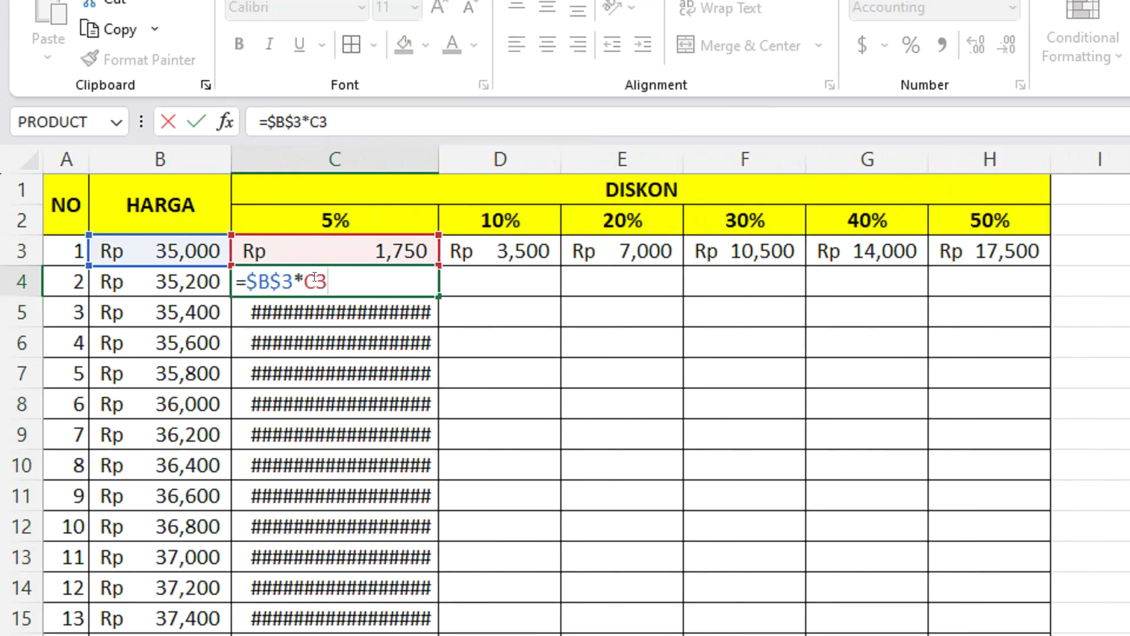
key("Return")
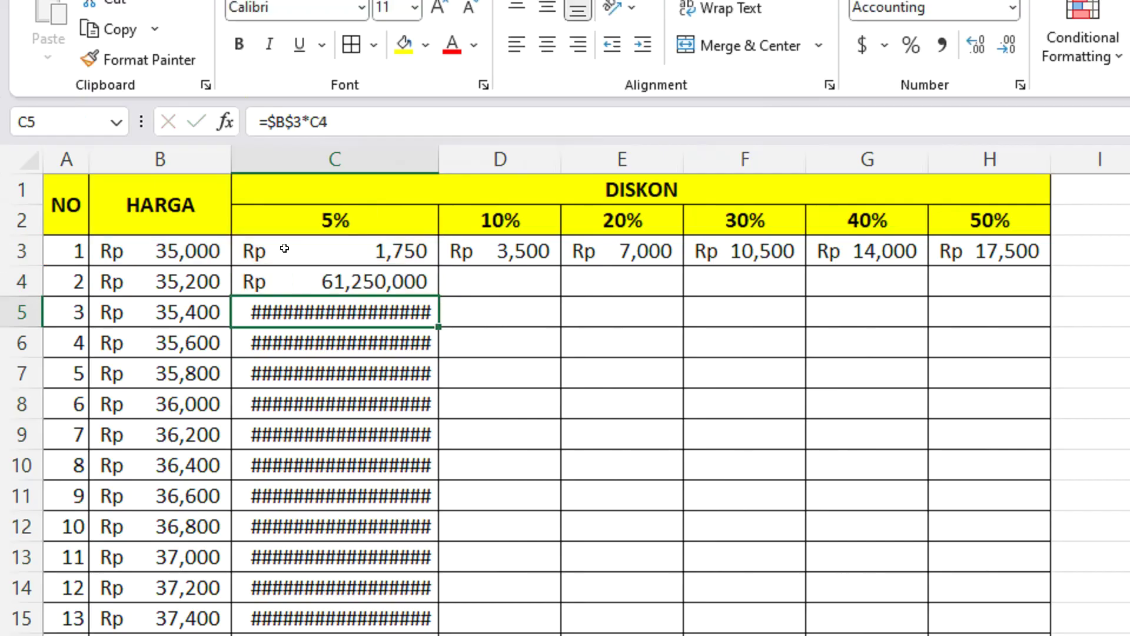
- Make the percentage reference in C3's formula absolute too, giving =$B$3*$C$2, and fill it down column C
double_click(306, 246)
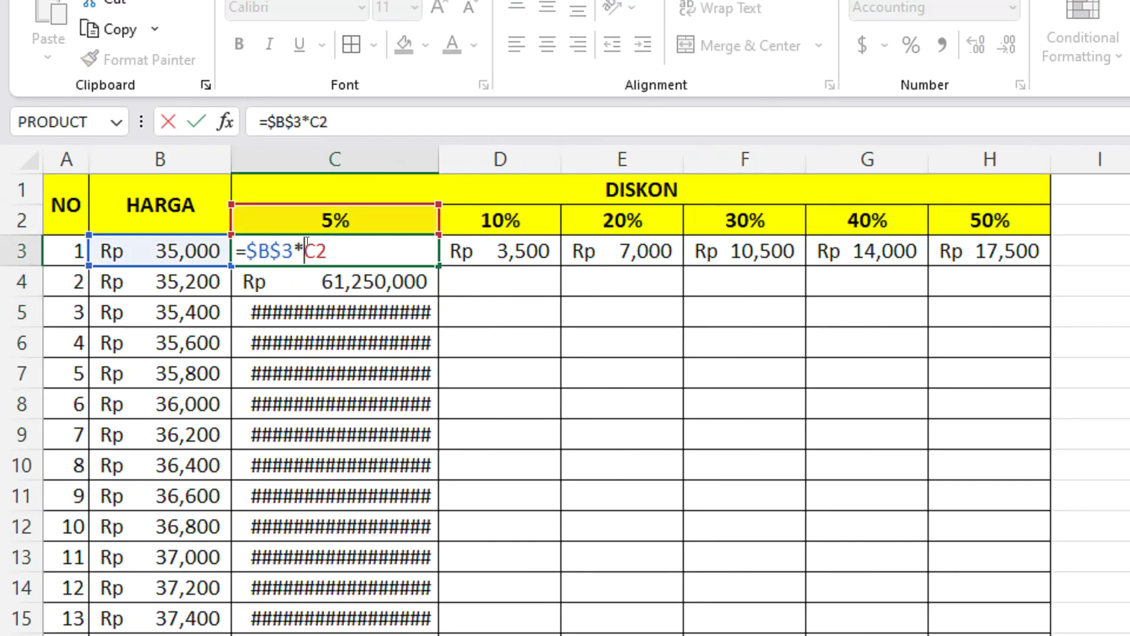
key("Right")
key("F4")
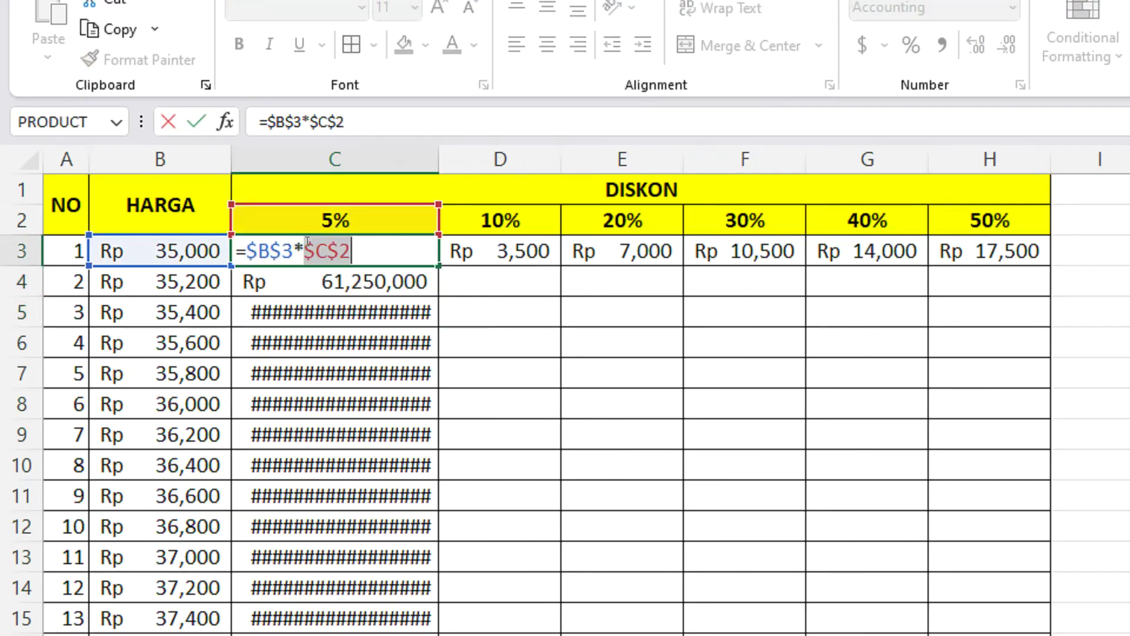
key("Return")
left_click(307, 242)
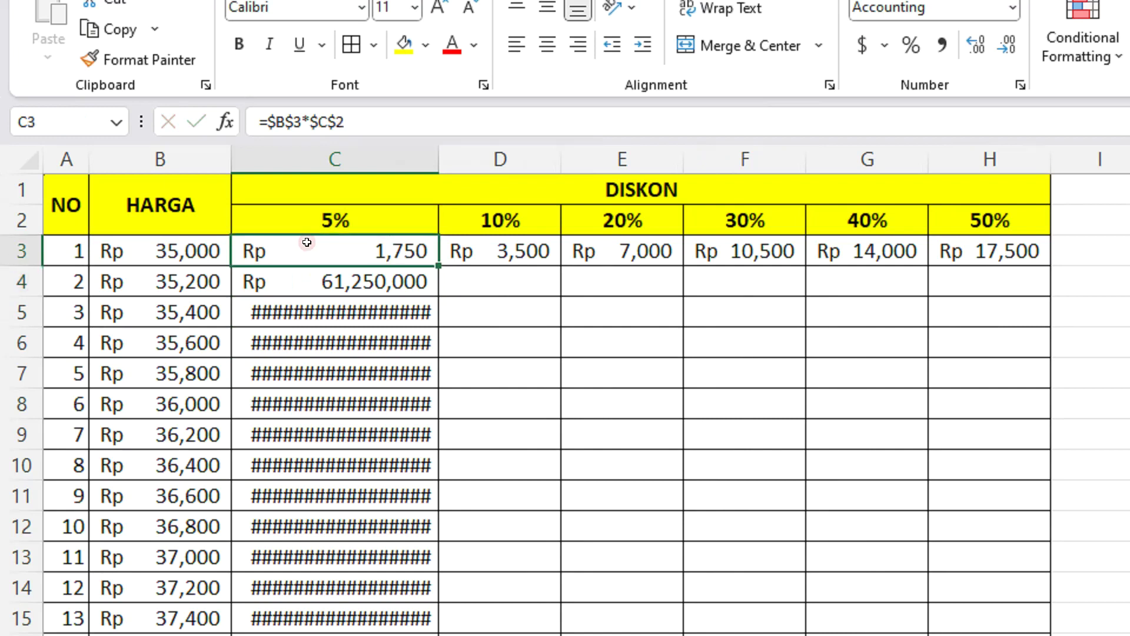
double_click(433, 265)
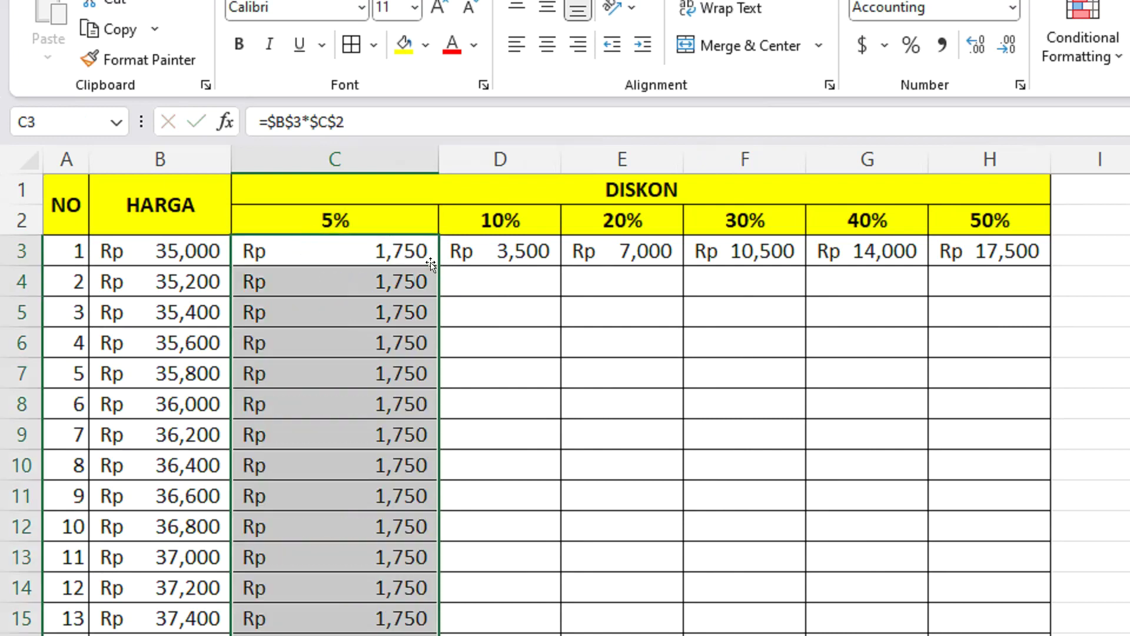
- Remove the locks from the price reference in C3's formula so it reads =B3*$C$2
double_click(390, 247)
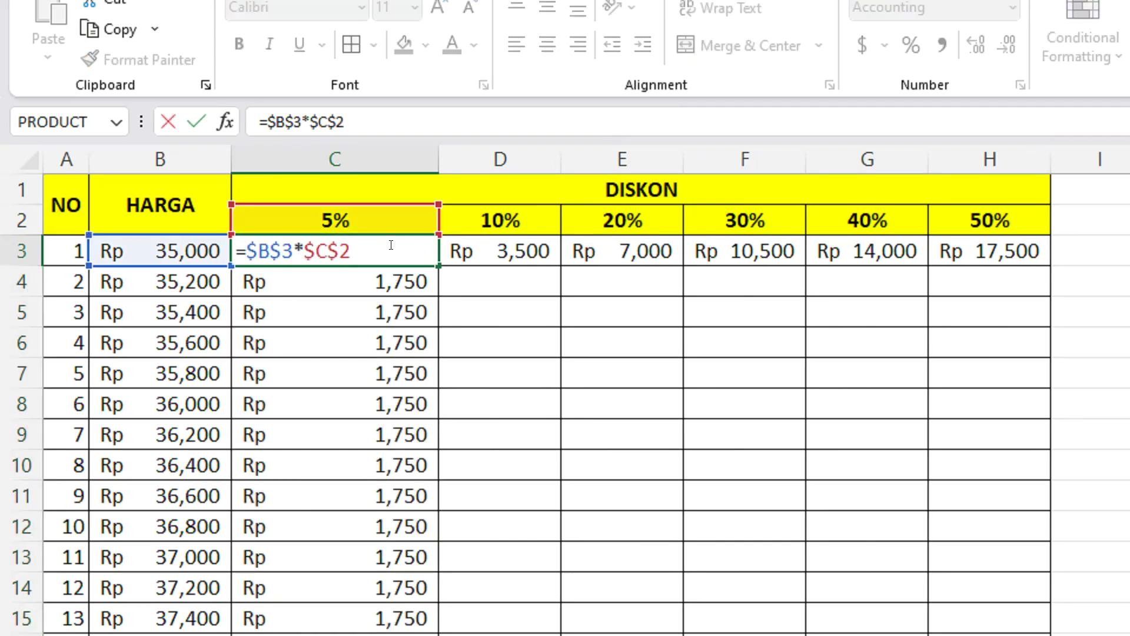
left_click(280, 242)
key("BackSpace")
key("BackSpace")
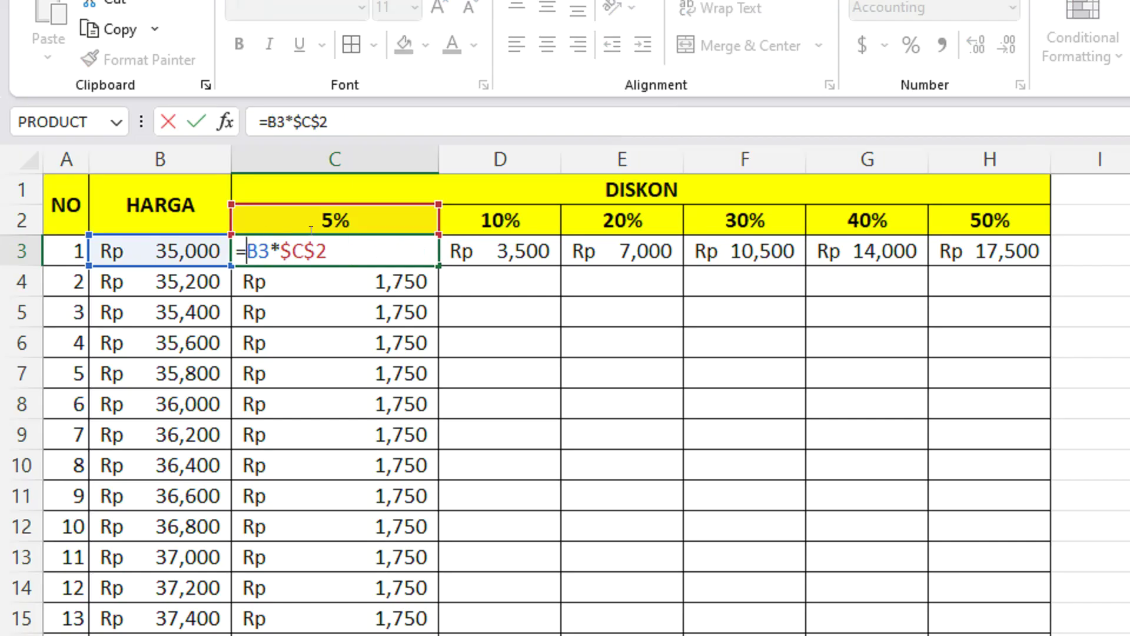
key("Return")
- Fill C3's formula with the unlocked price reference down column C and autofit the column's width
left_click(427, 258)
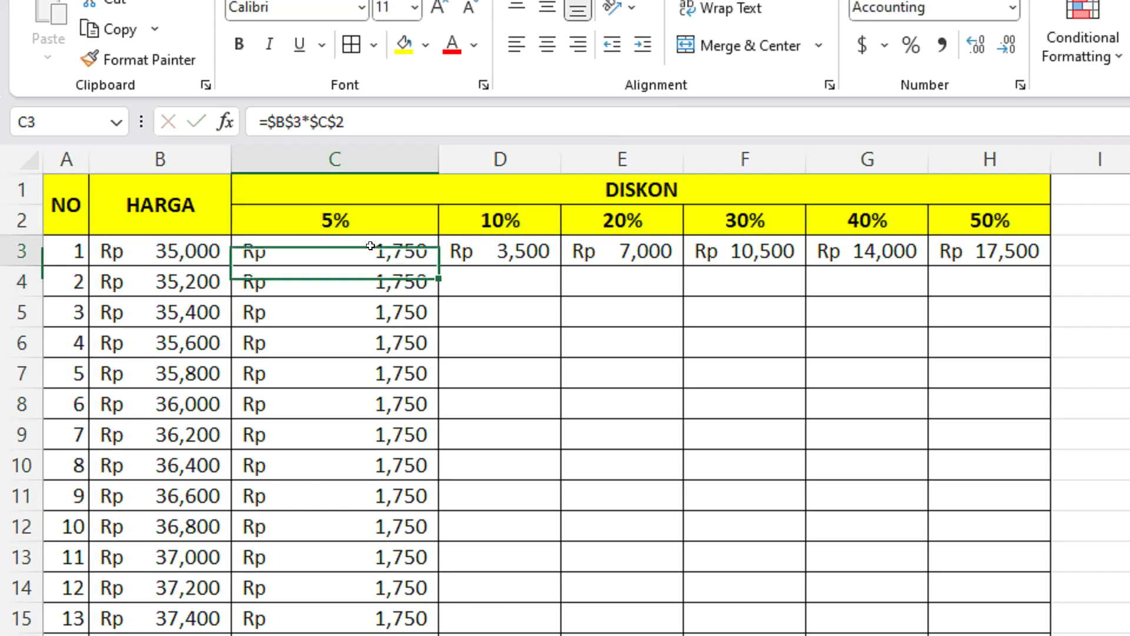
double_click(437, 265)
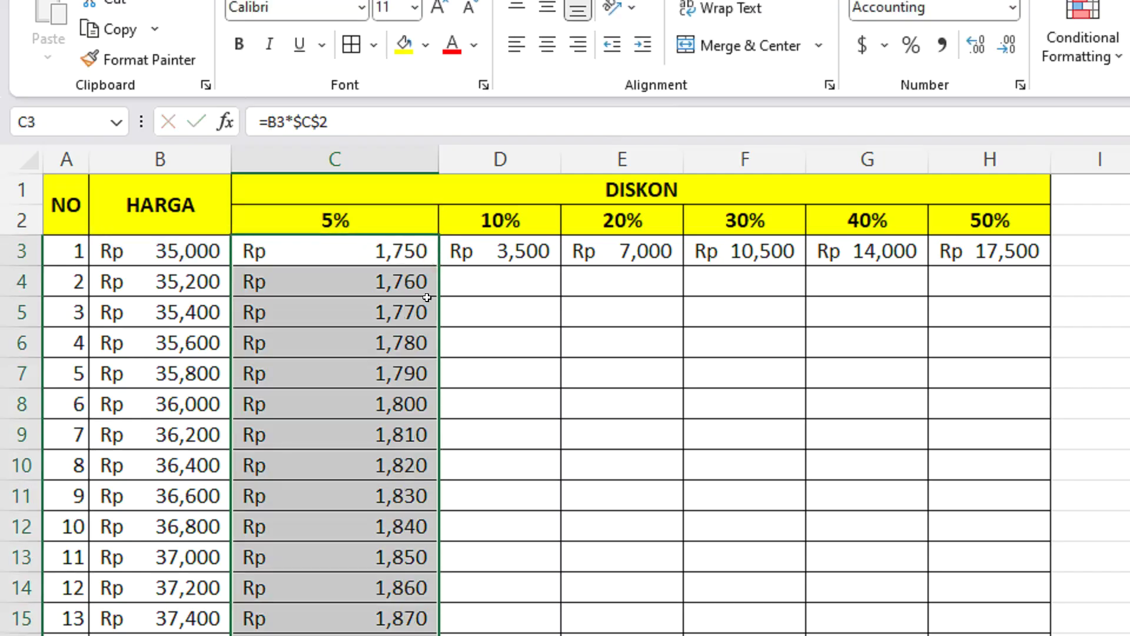
double_click(438, 159)
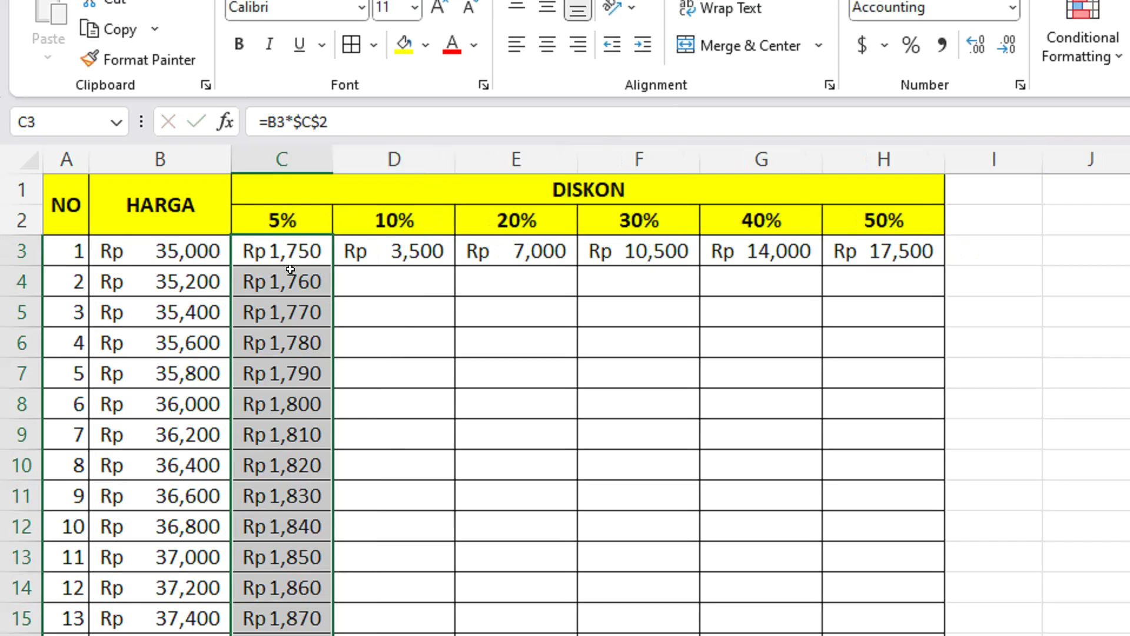
- Compare the formulas in C3 and D3, and change D3's formula to =B3*$D$2
left_click(297, 251)
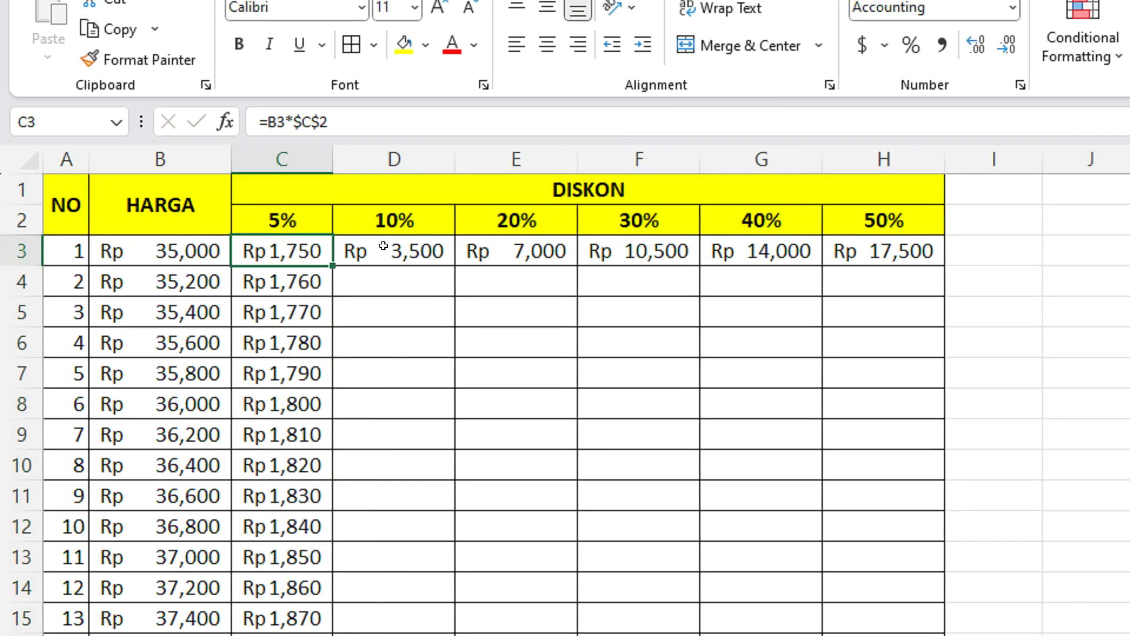
left_click(424, 251)
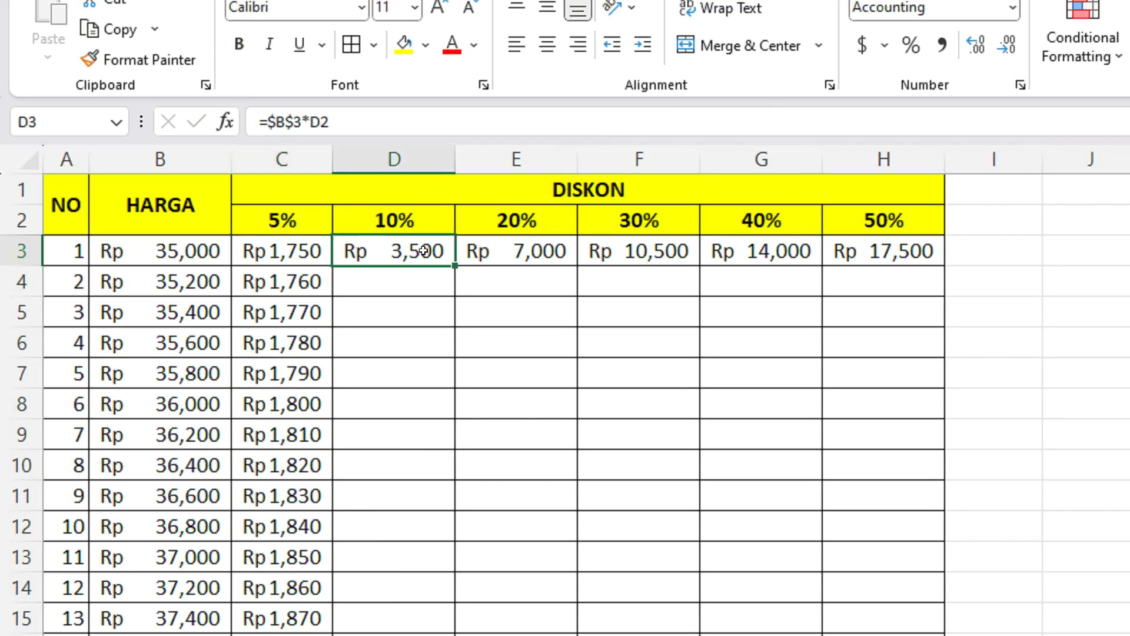
left_click(372, 147)
double_click(398, 248)
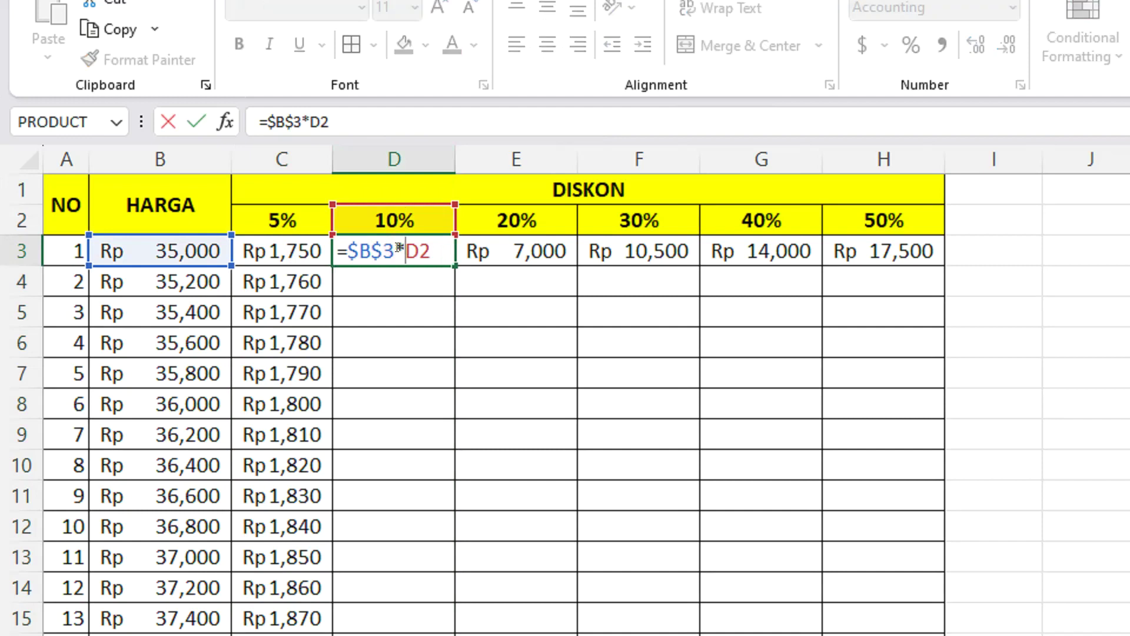
key("Right")
key("F4")
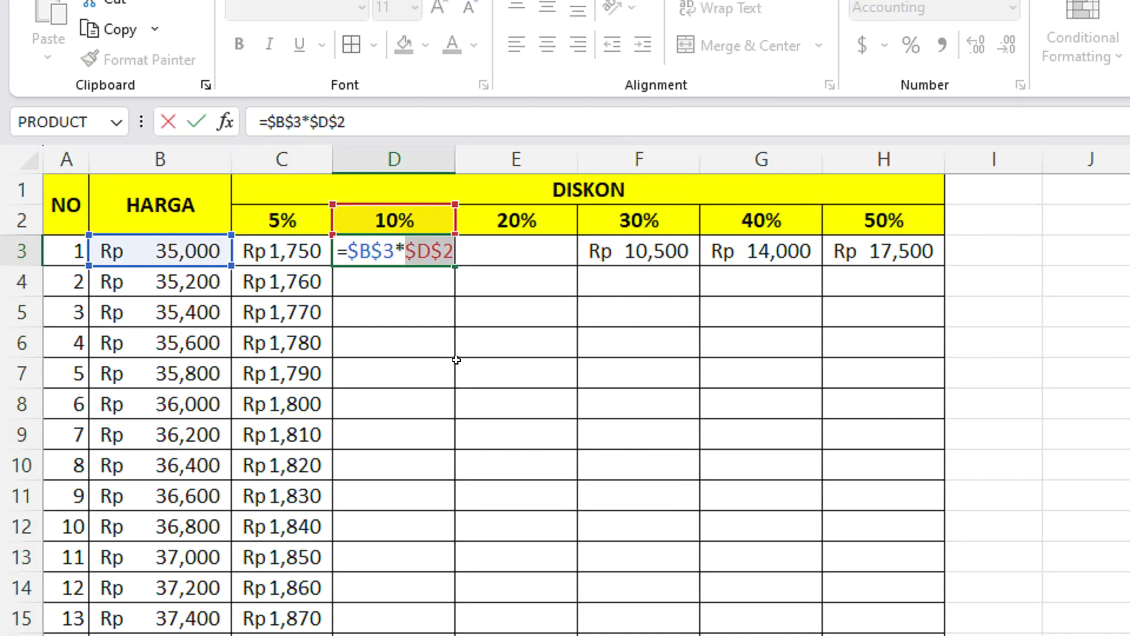
left_click(383, 241)
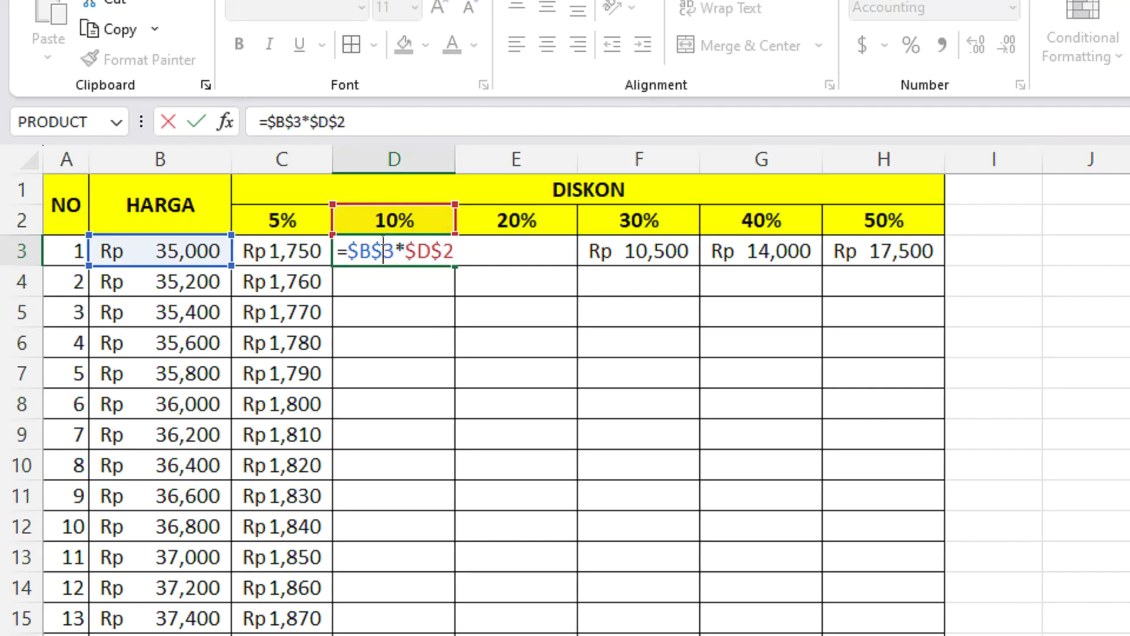
key("BackSpace")
key("Left")
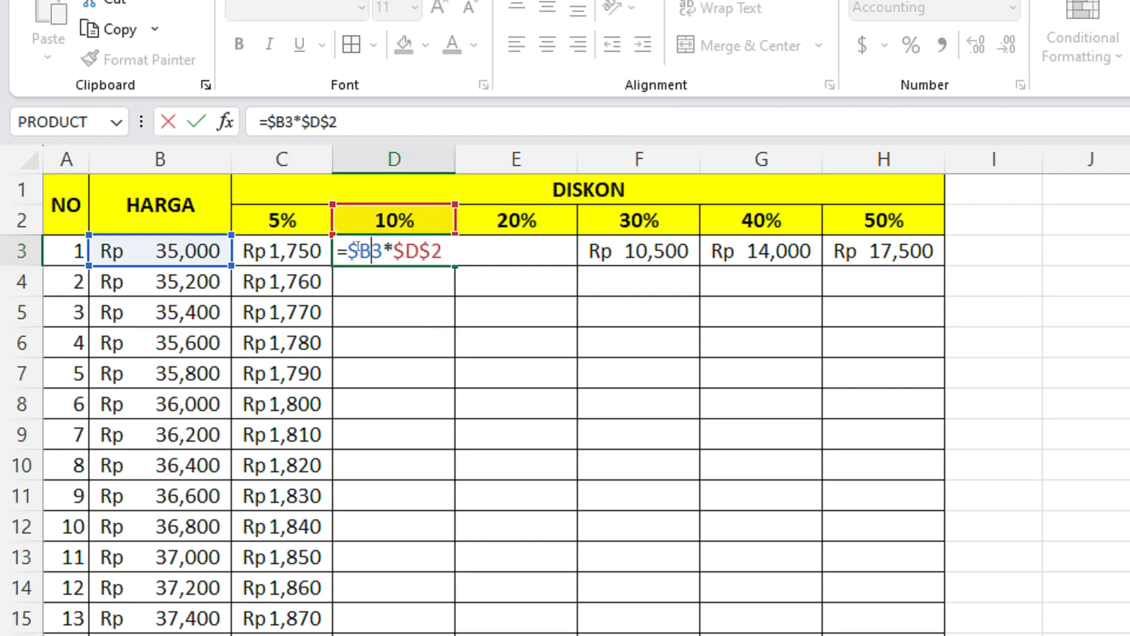
key("BackSpace")
key("Return")
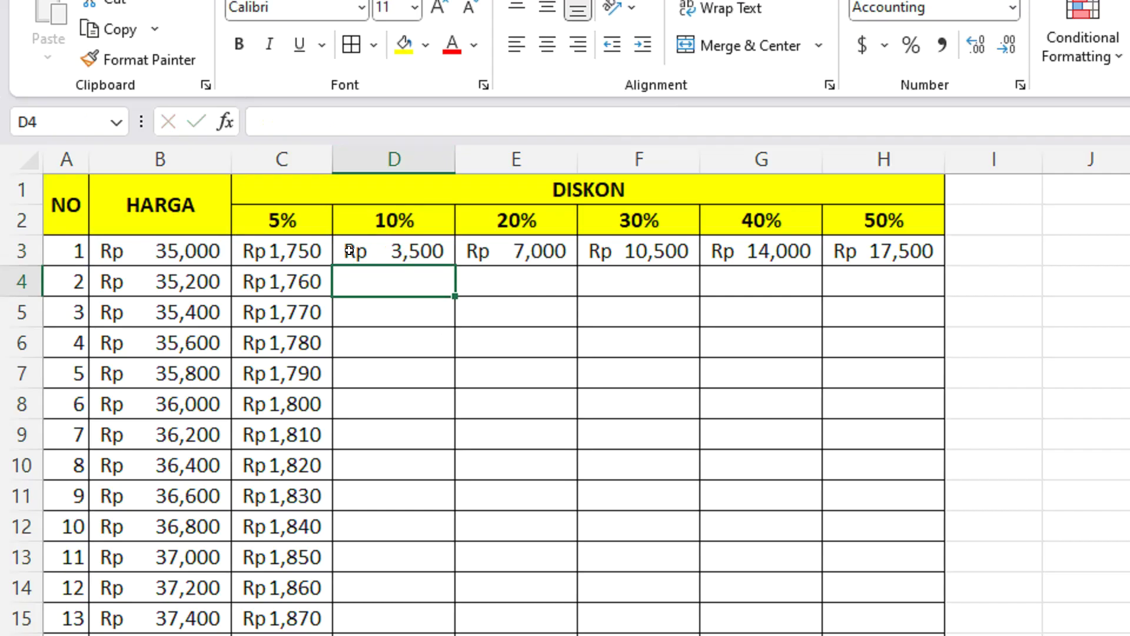
- Fill D3's discount formula down column D and check the references in E3's formula
left_click(411, 251)
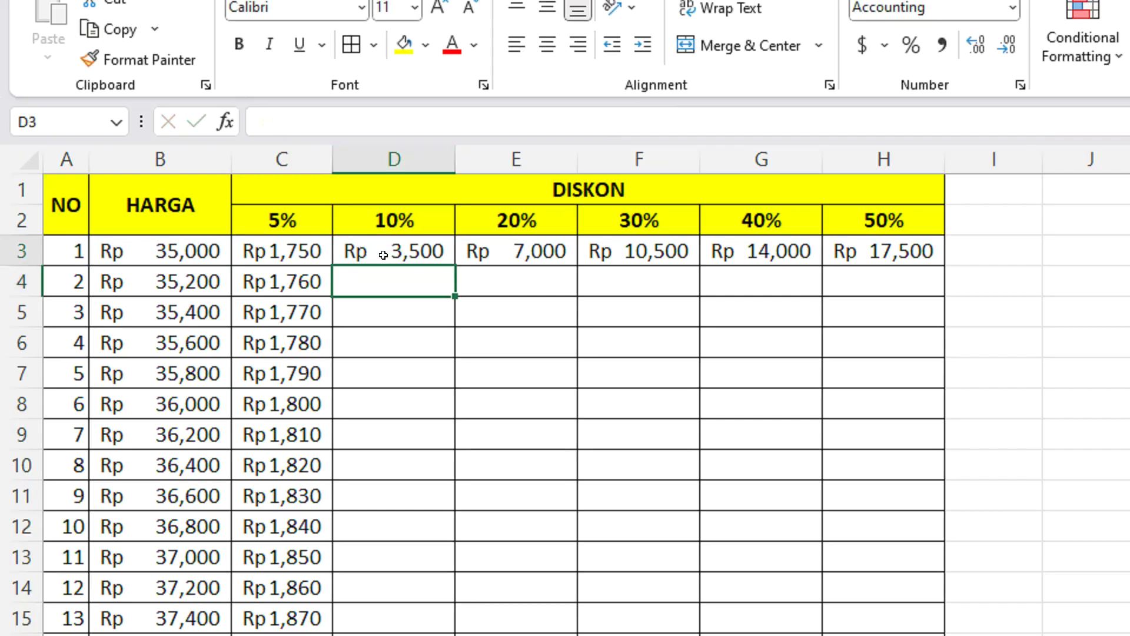
double_click(448, 260)
left_click(514, 246)
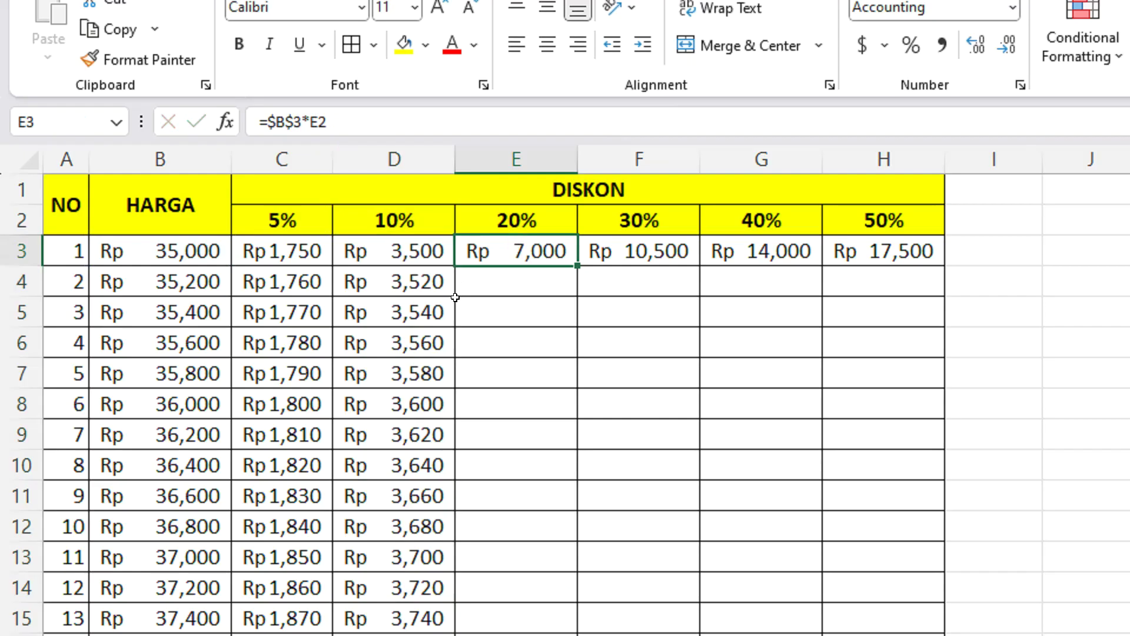
left_click(483, 281)
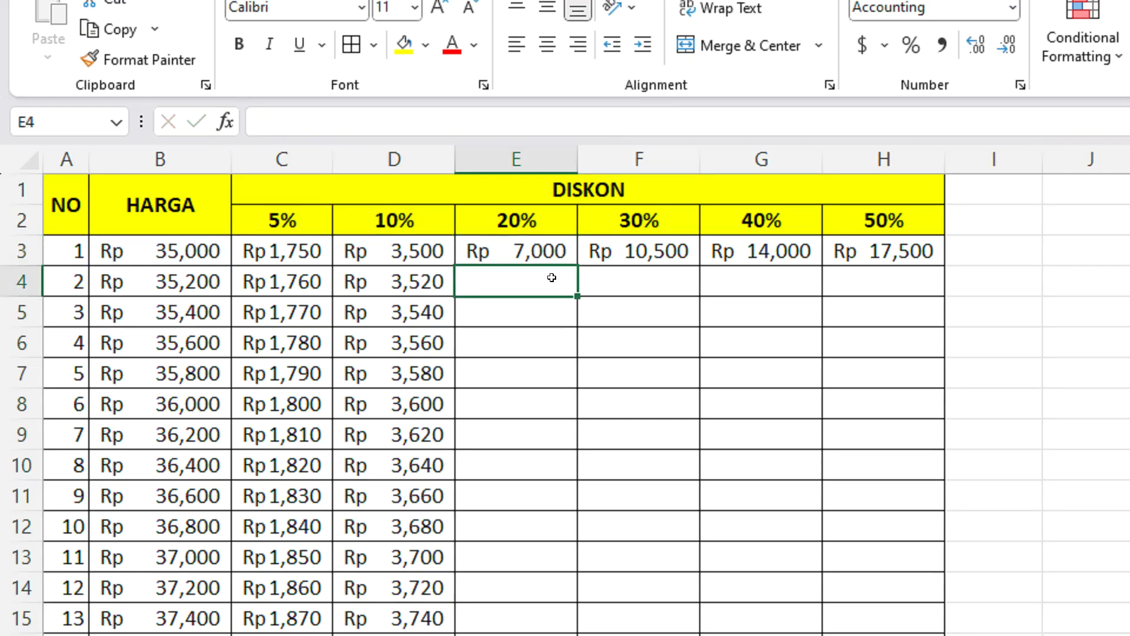
- Undo the formula edits, column width changes and fills until only the original =B3*C2 formula in C3 remains
key("ctrl+z")
key("ctrl+z")
key("ctrl+z")
key("ctrl+z")
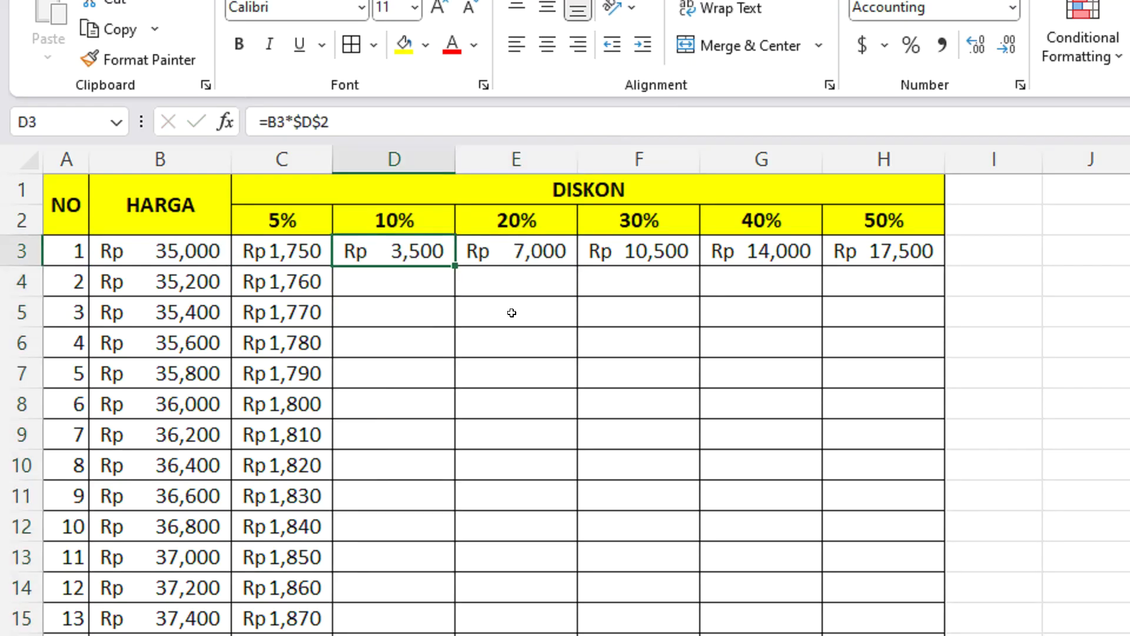
key("ctrl+z")
key("ctrl+z")
key("ctrl+z")
key("ctrl+z")
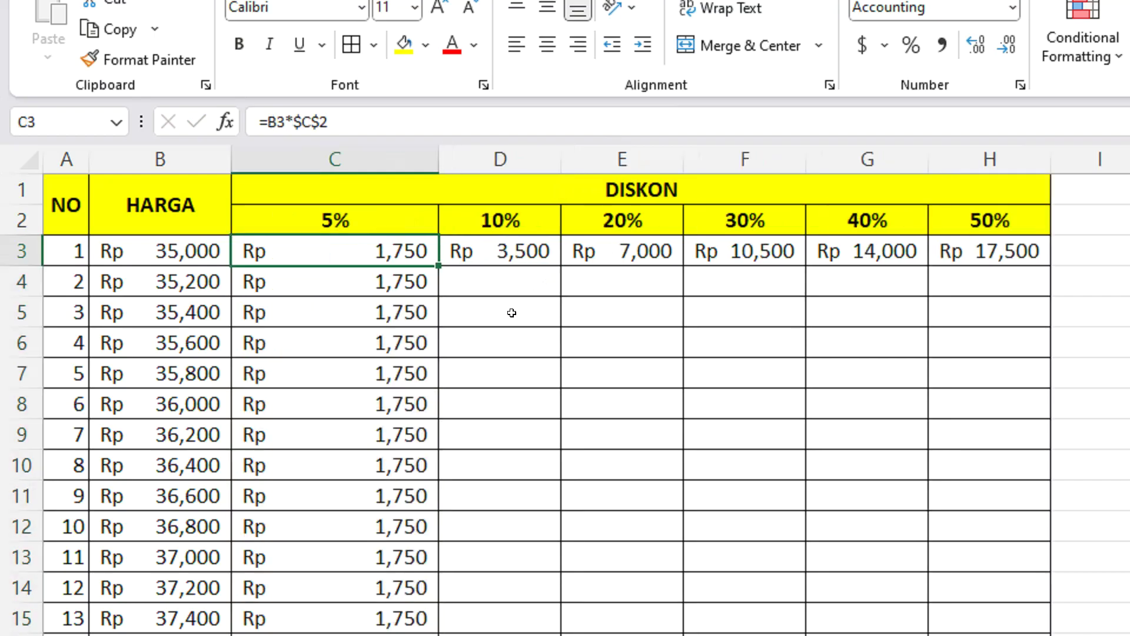
key("ctrl+z")
key("ctrl+z")
key("ctrl+z")
key("ctrl+z")
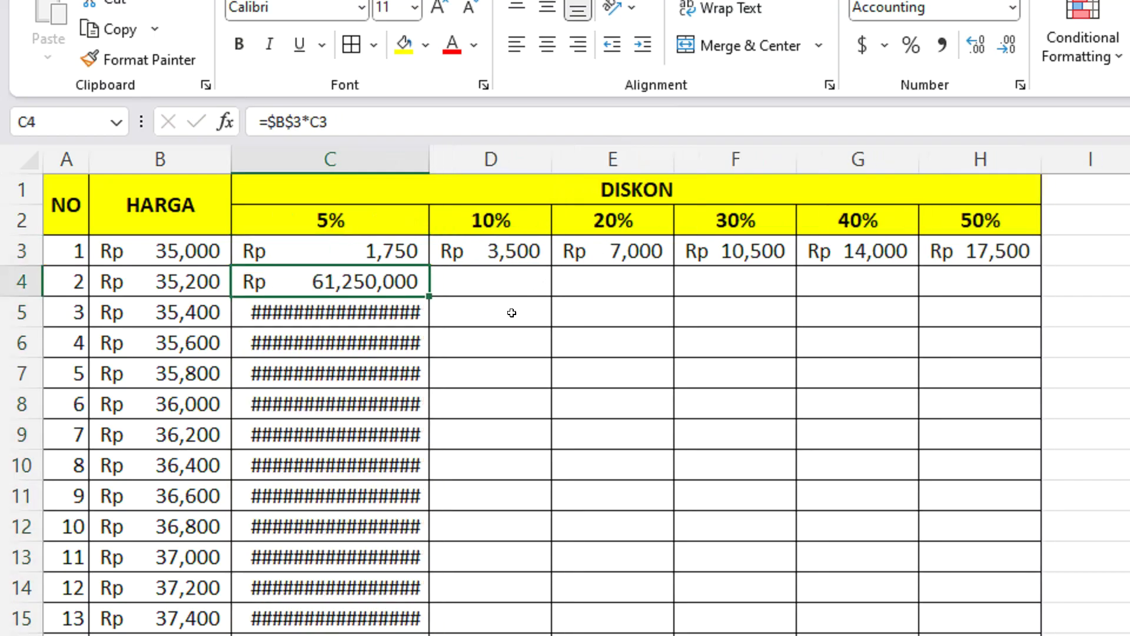
key("ctrl+z")
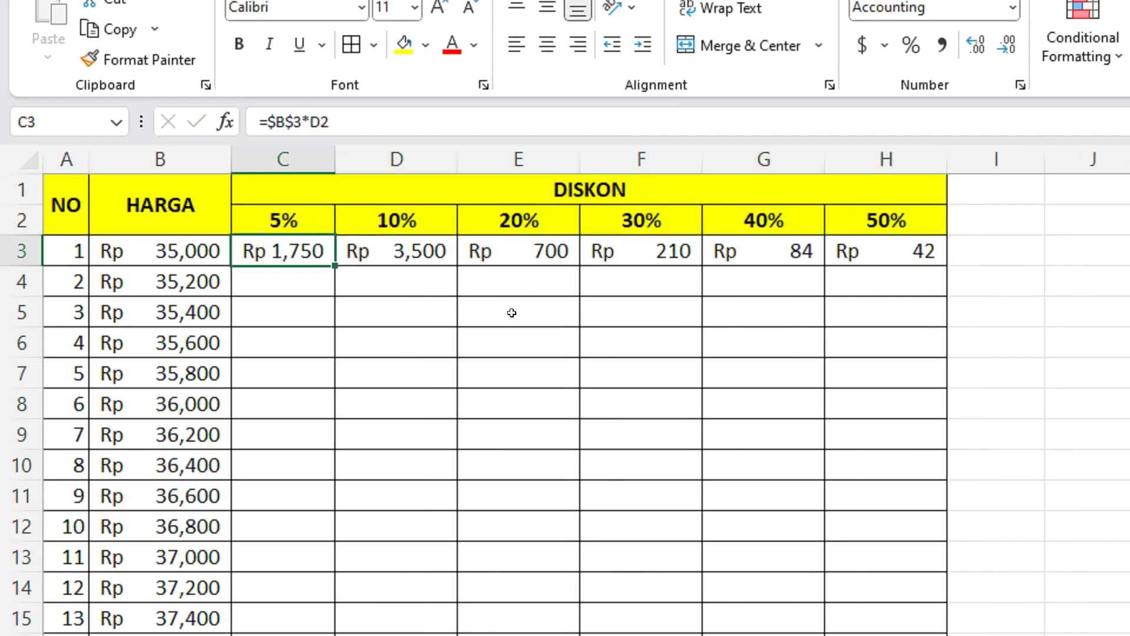
key("ctrl+z")
key("ctrl+z")
key("ctrl+z")
key("ctrl+z")
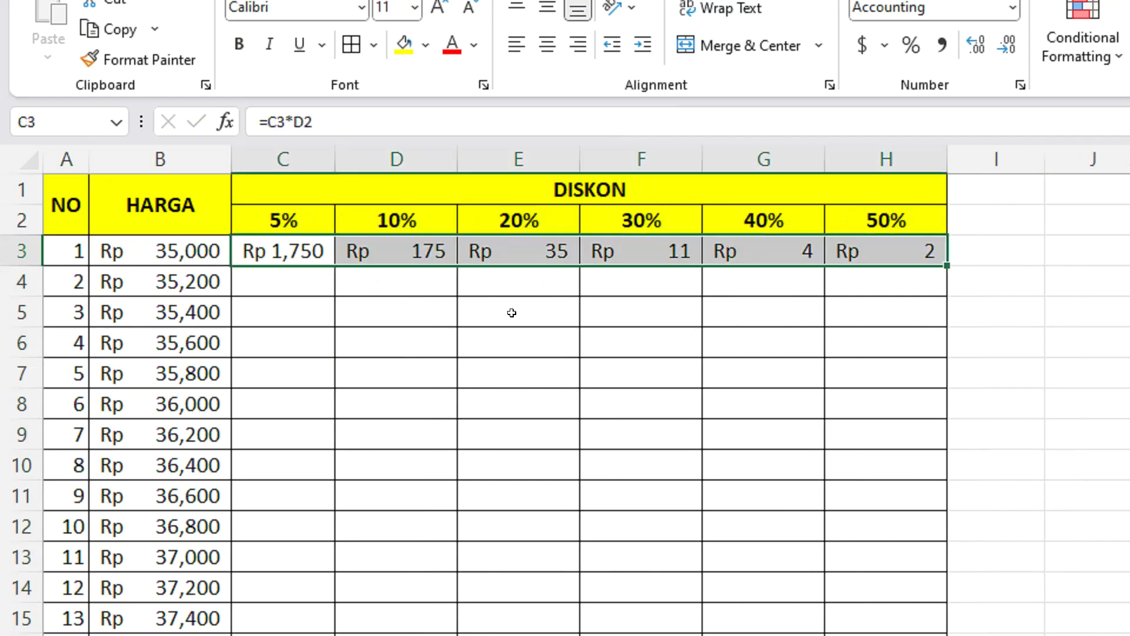
- Lock only the price column and the percentage row in C3's formula, giving =$B3*C$2
double_click(293, 250)
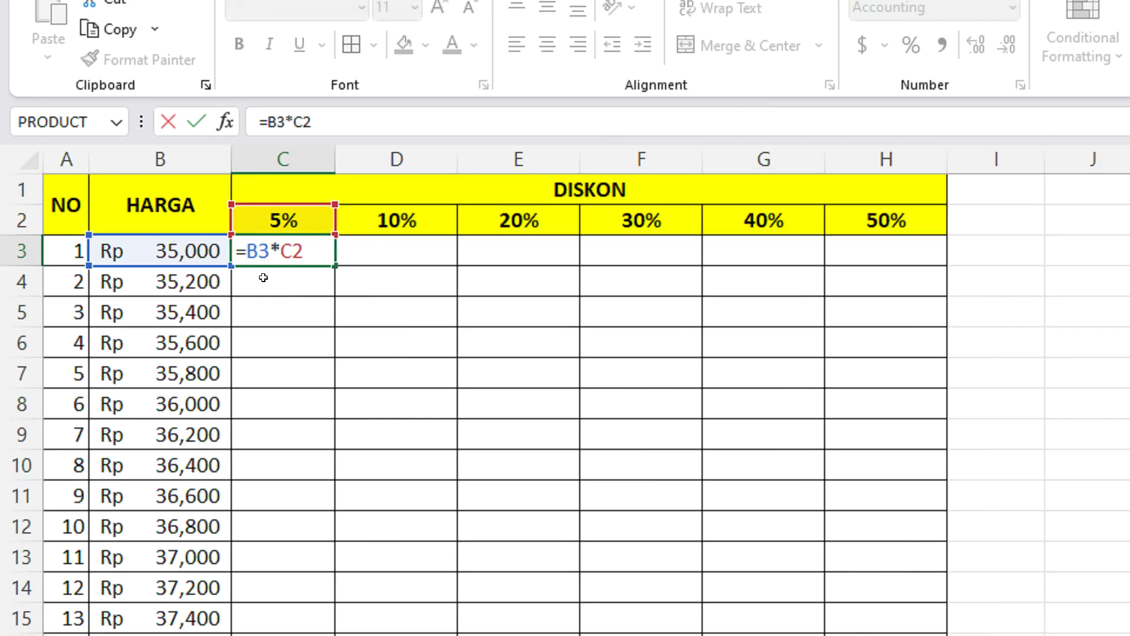
type("$")
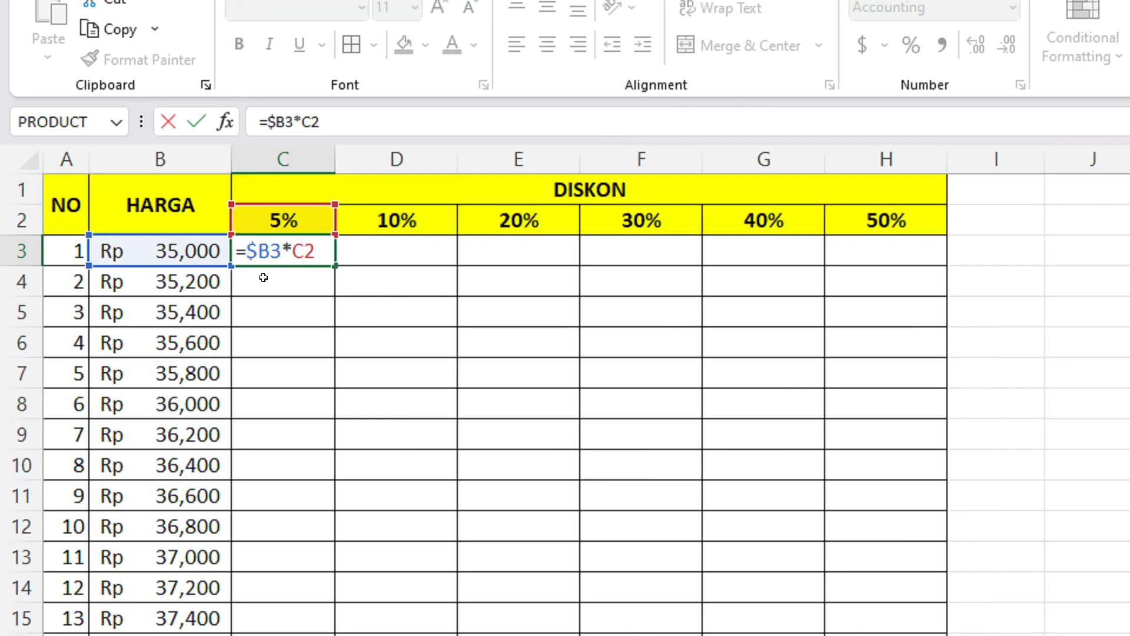
left_click_drag(269, 251, 246, 248)
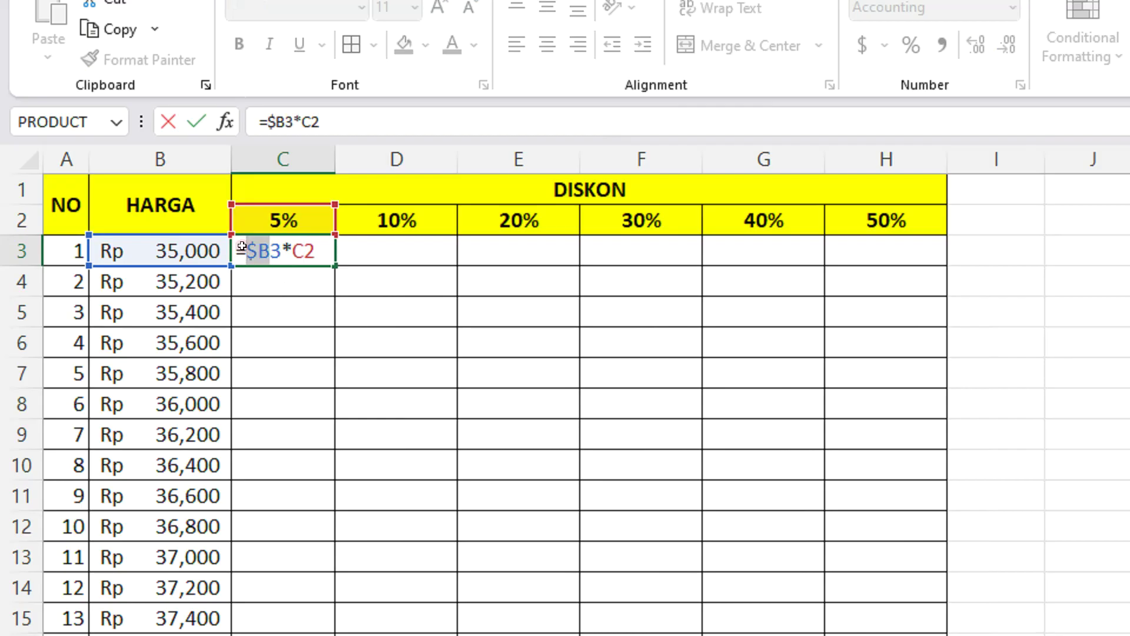
left_click(297, 250)
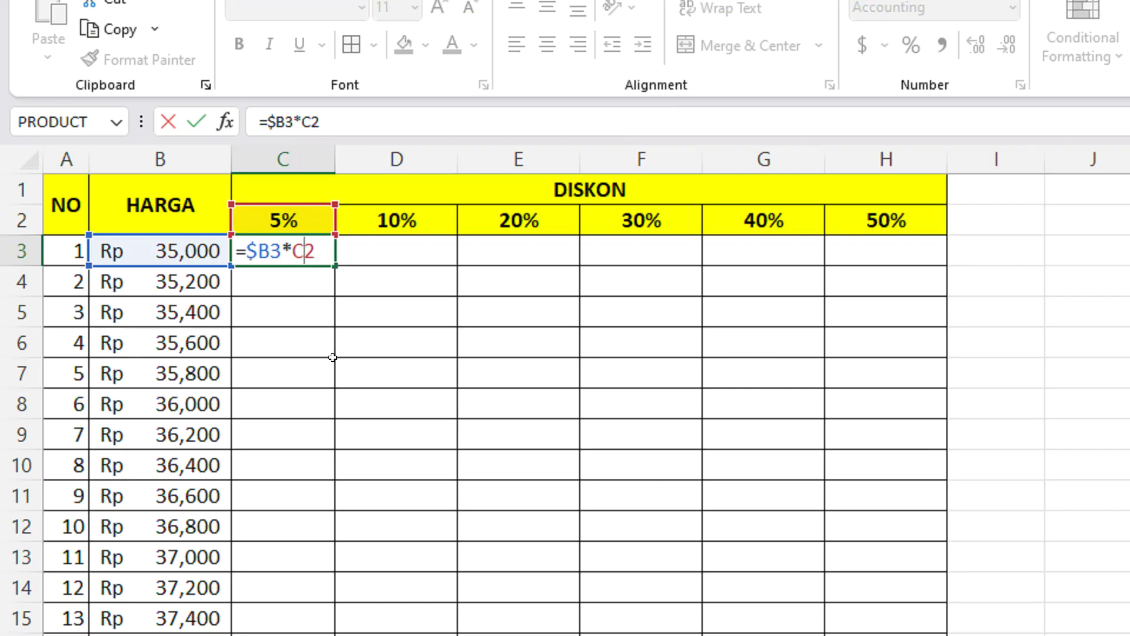
type("$")
key("Return")
- Fill C3's mixed-reference formula across row 3 to H3 and down all the price rows
left_click(319, 249)
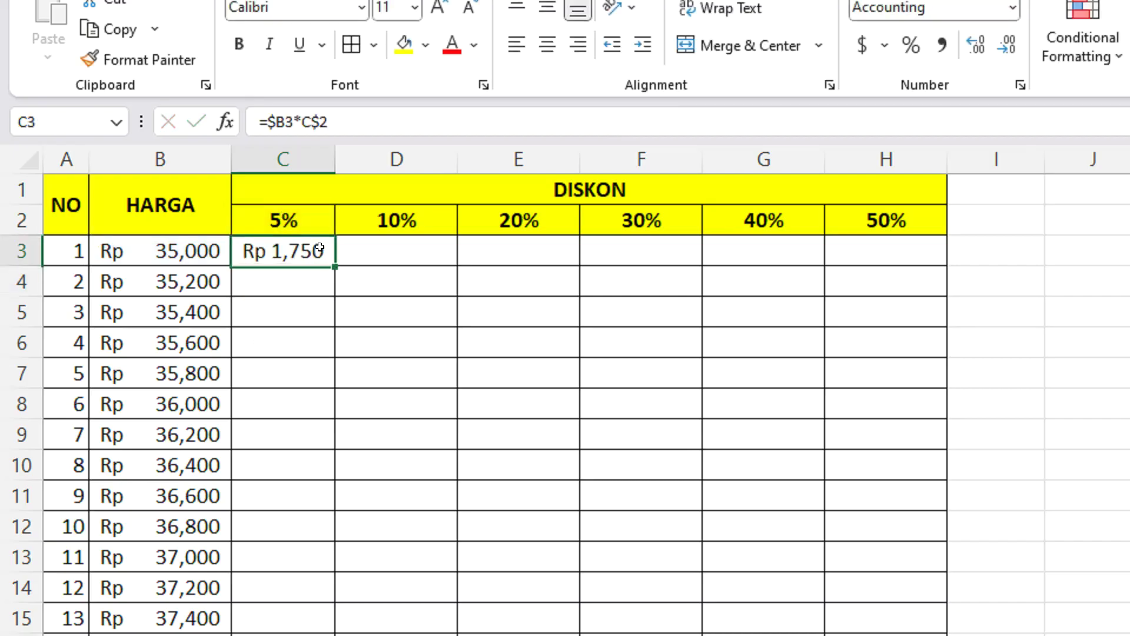
left_click_drag(332, 257, 916, 267)
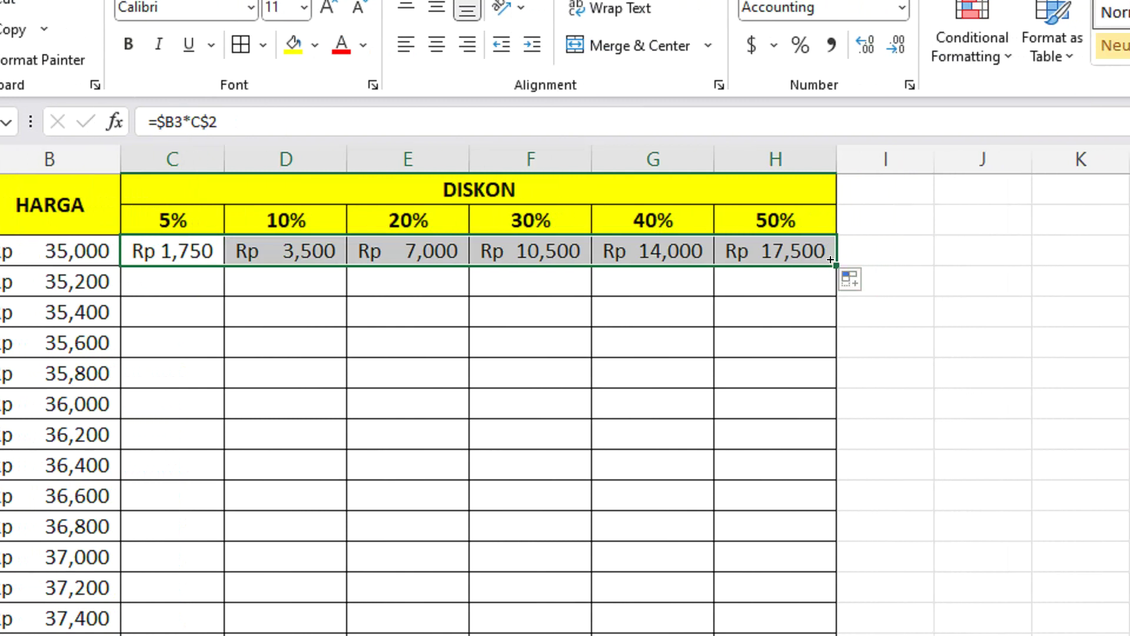
double_click(831, 260)
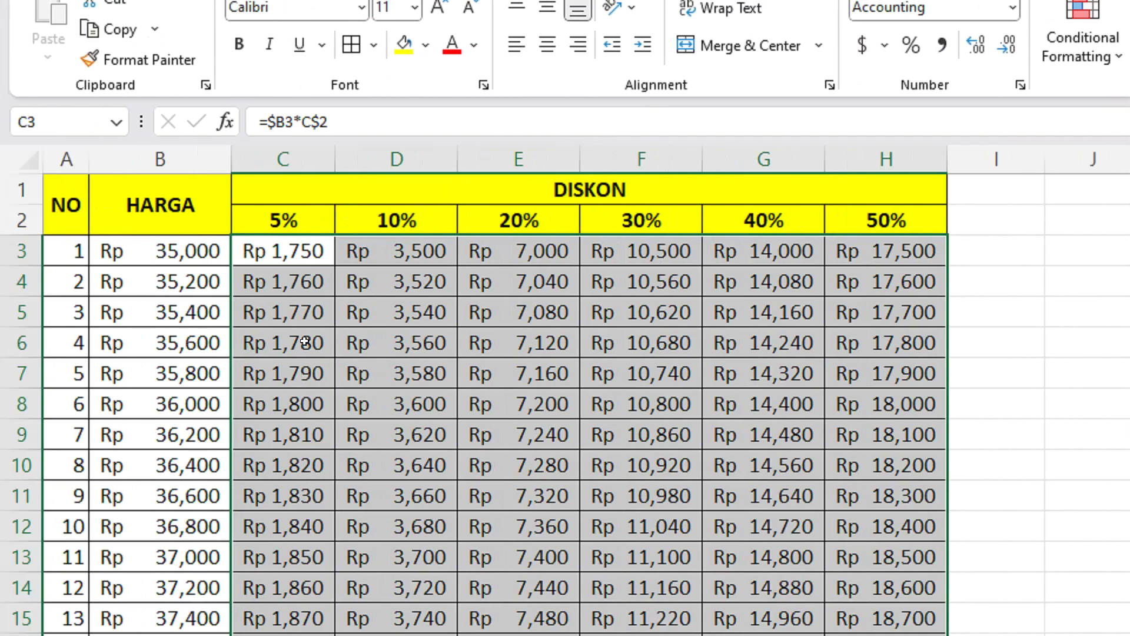
- Inspect the cell references of the filled discount formulas in C6 and C8, leaving them unchanged
double_click(305, 341)
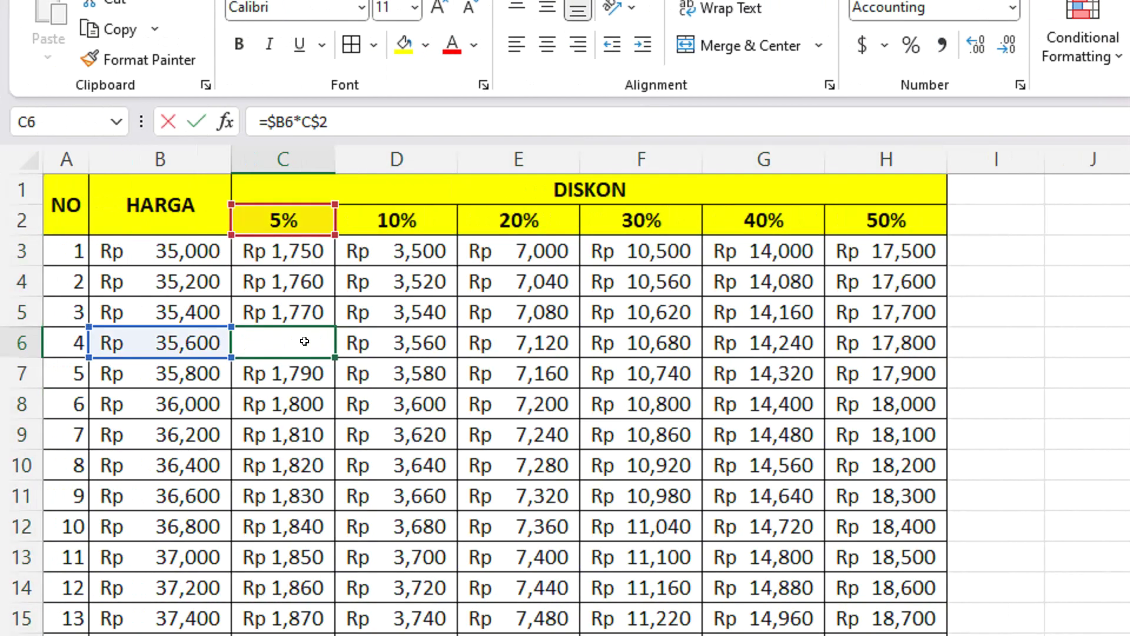
key("Return")
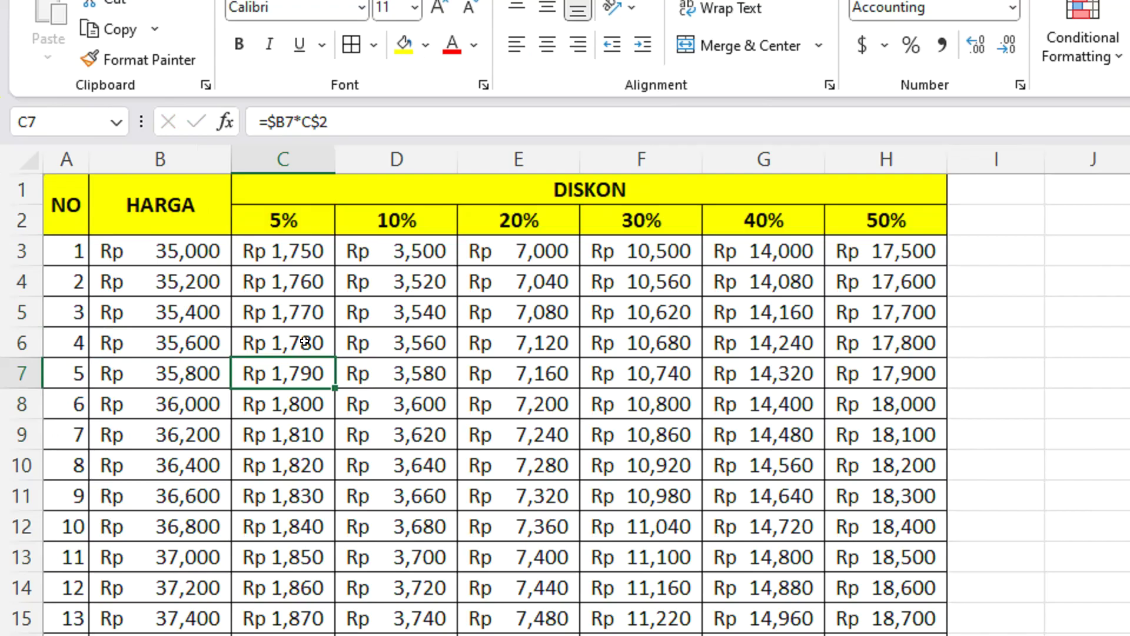
double_click(282, 399)
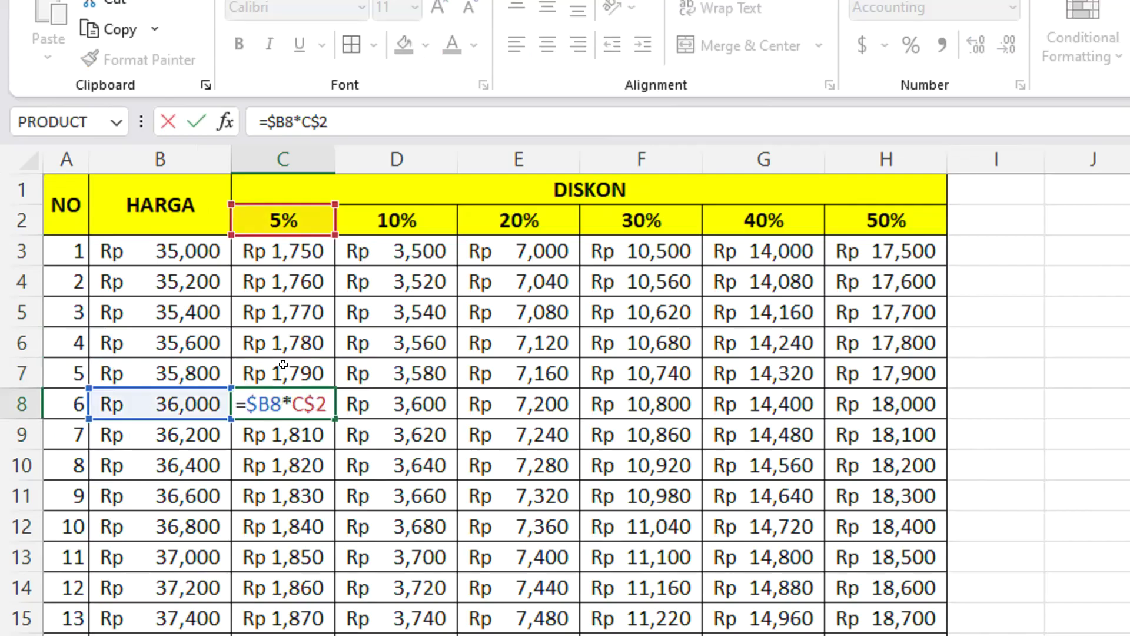
key("Return")
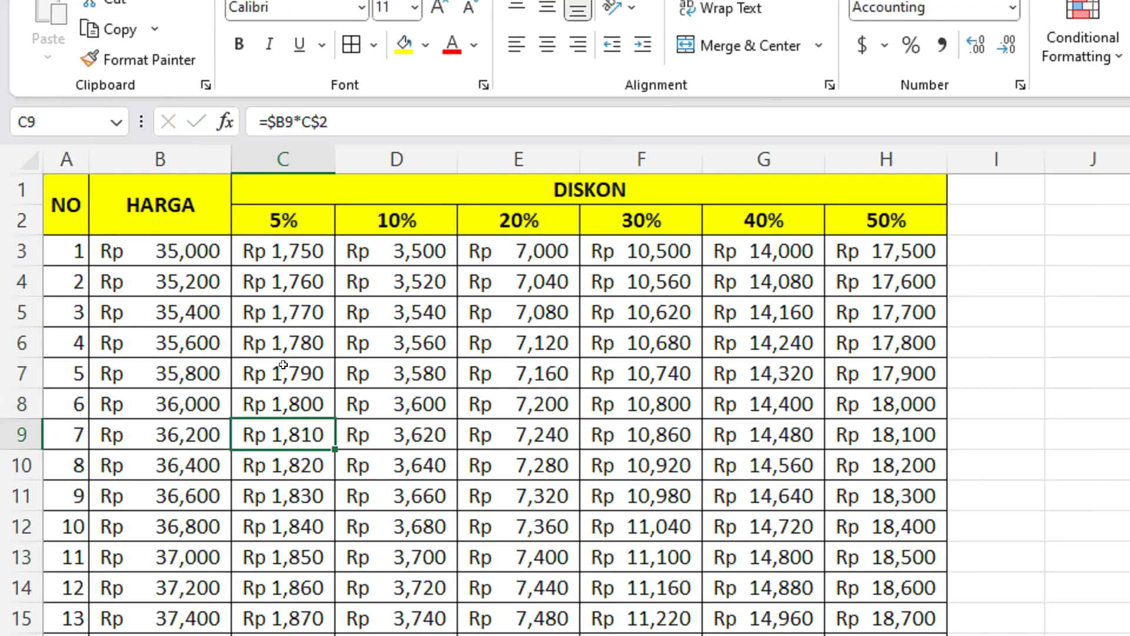
- Undo the downward and row 3 fills so that only the =$B3*C$2 formula in C3 remains
key("Up")
key("Up")
key("Up")
key("ctrl+z")
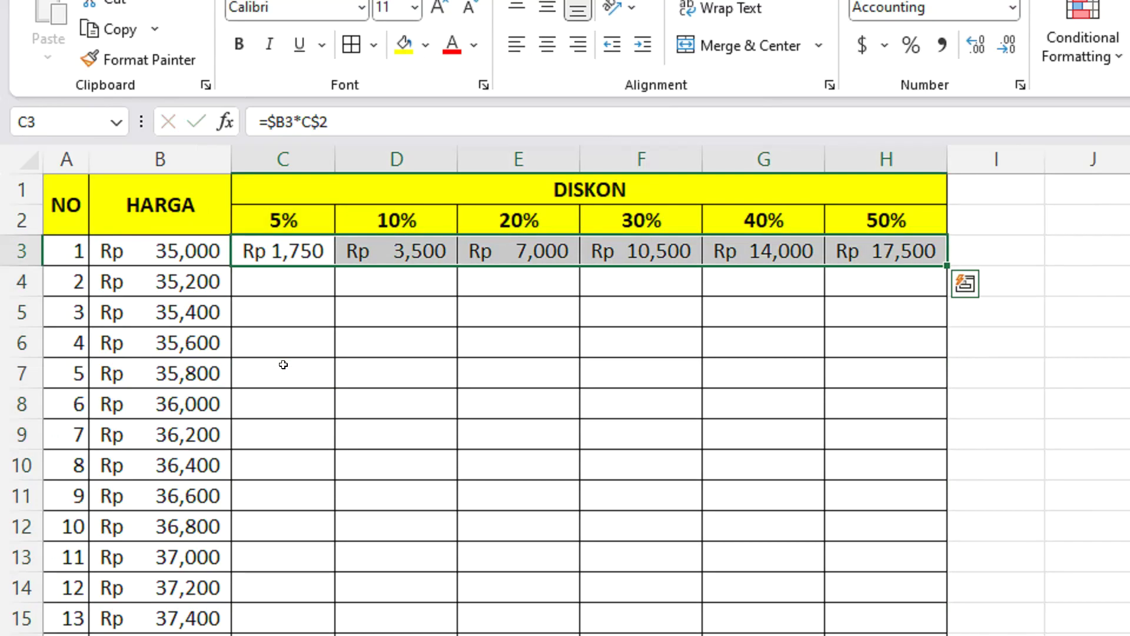
key("ctrl+z")
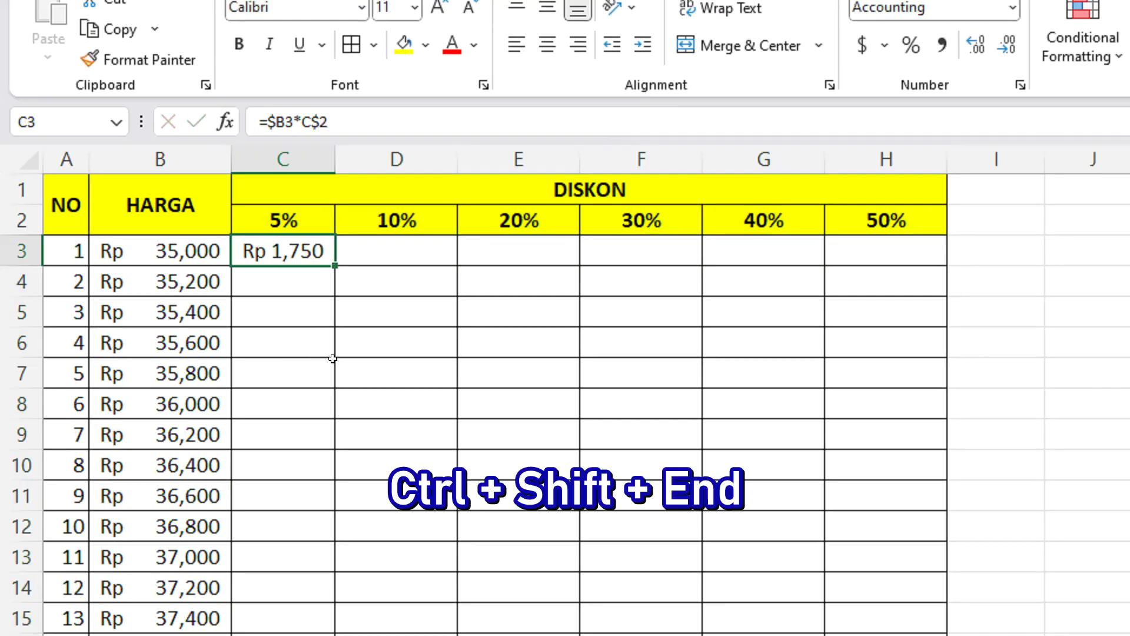
- Select from C3 to the table's last used cell and fill the formula down the 5% column for all prices
key("ctrl+shift+End")
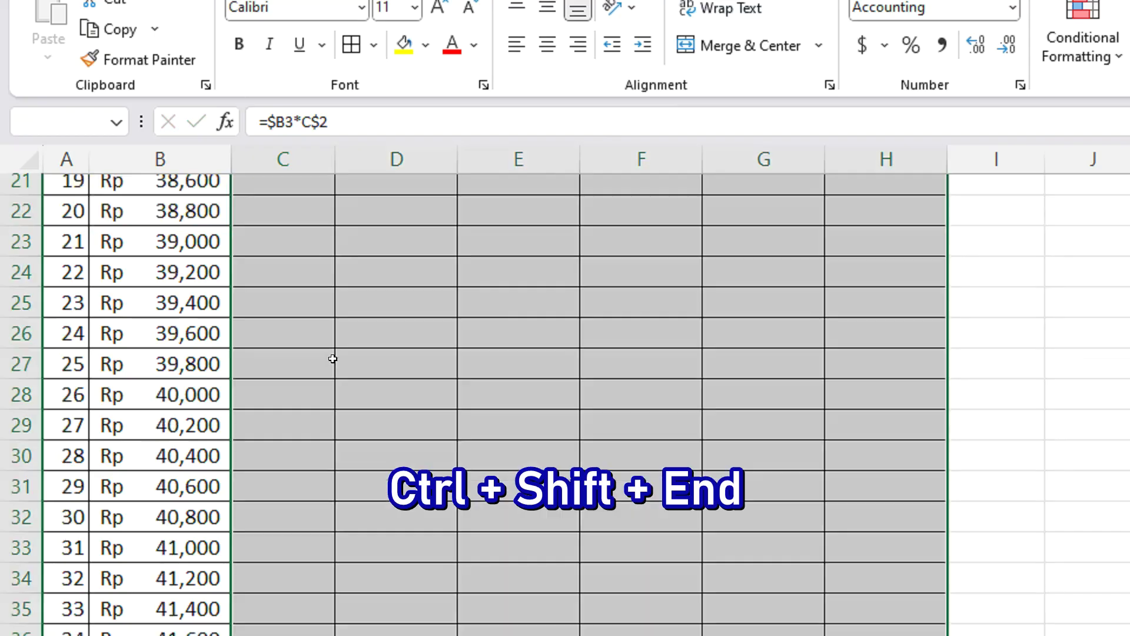
scroll(421, 342, "up", 20)
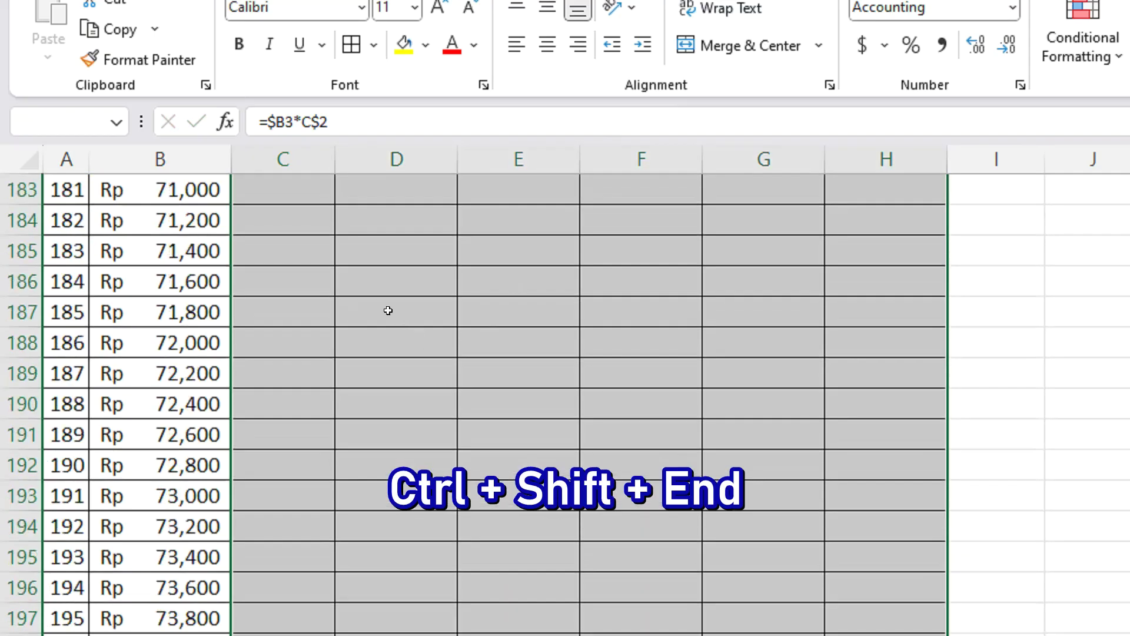
scroll(369, 302, "up", 20)
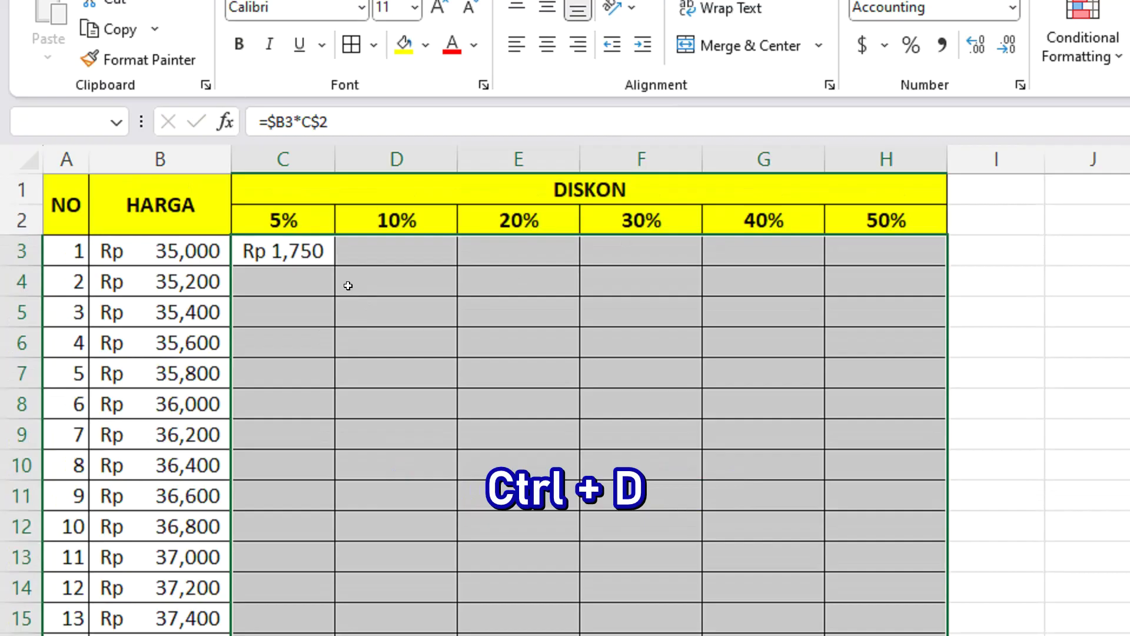
key("ctrl+d")
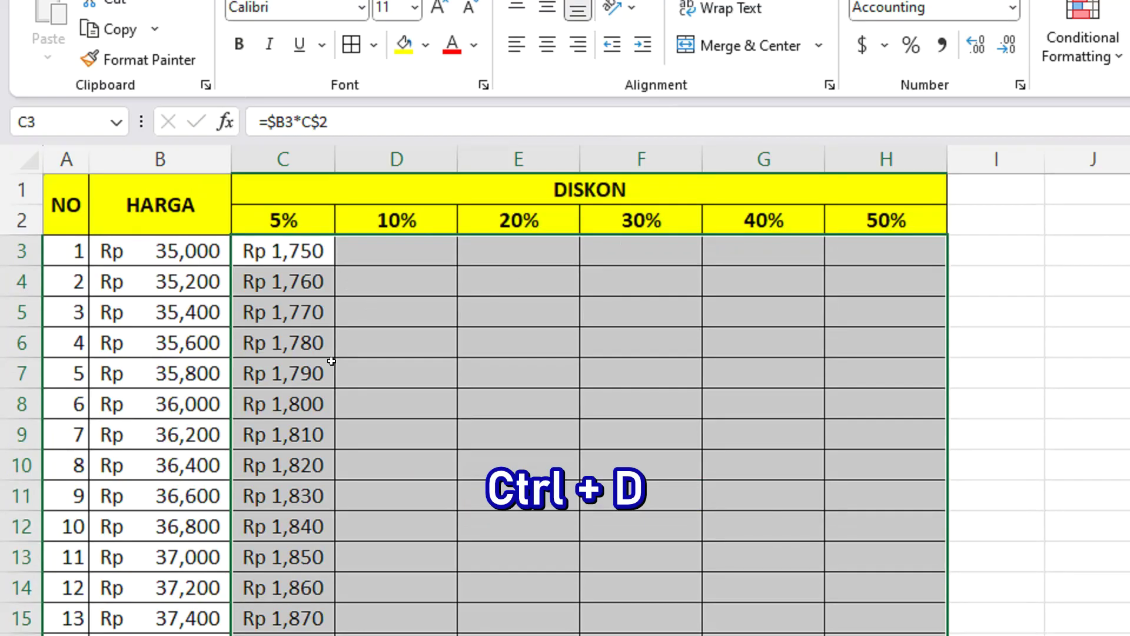
- Check the filled 5% column down the price rows, then fill its formulas right through the 50% column in the same selection
scroll(331, 361, "down", 20)
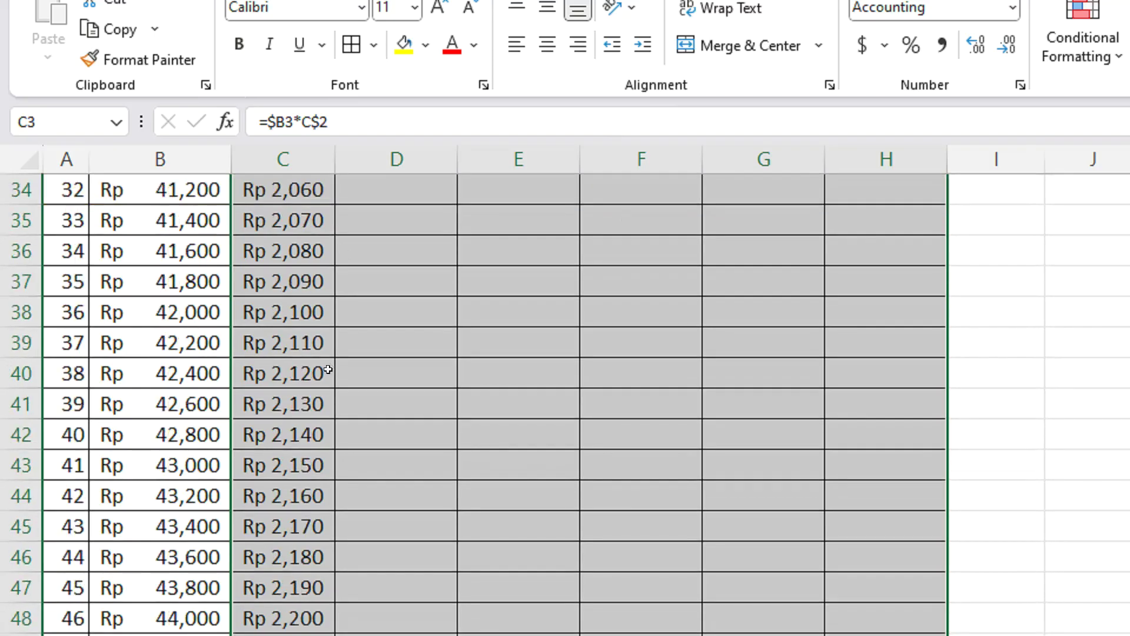
scroll(320, 408, "down", 17)
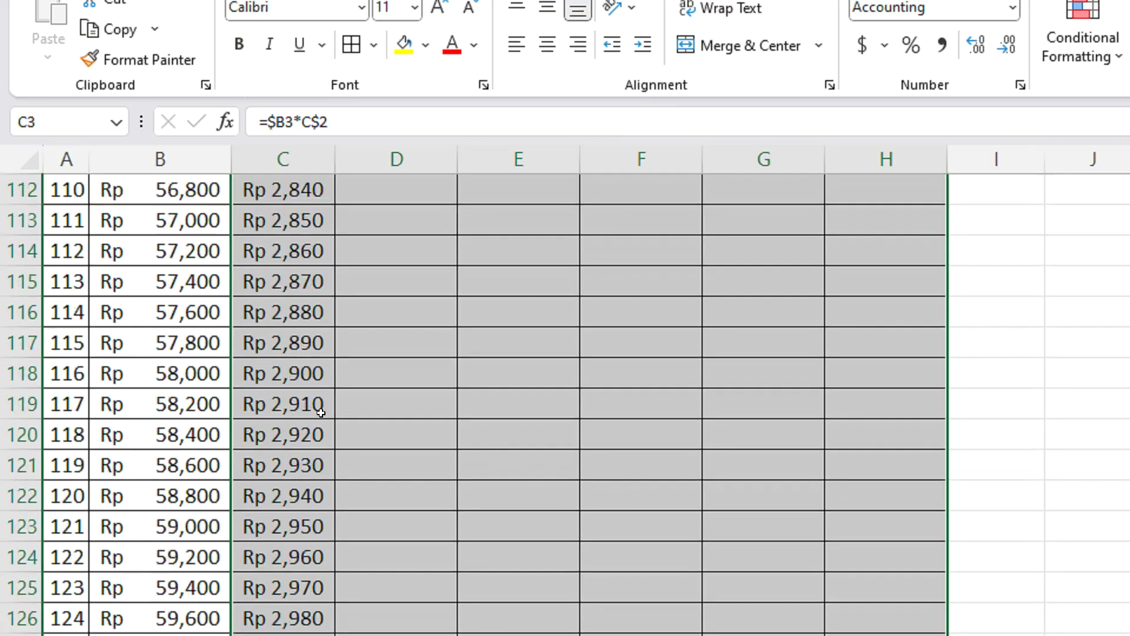
scroll(321, 416, "up", 6)
scroll(321, 417, "up", 20)
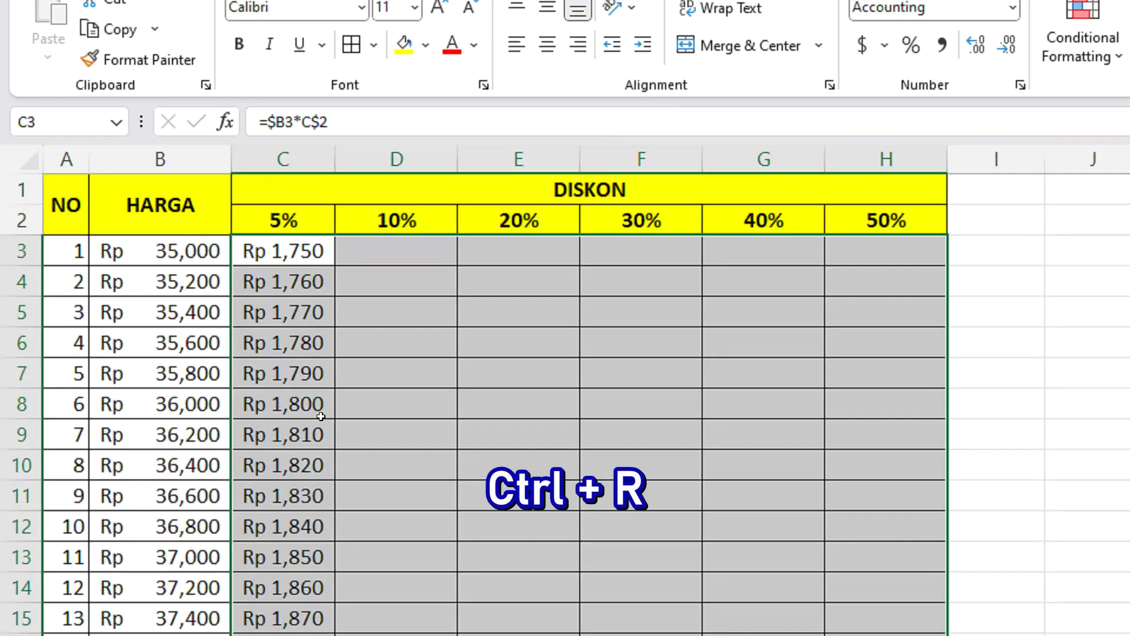
key("ctrl+r")
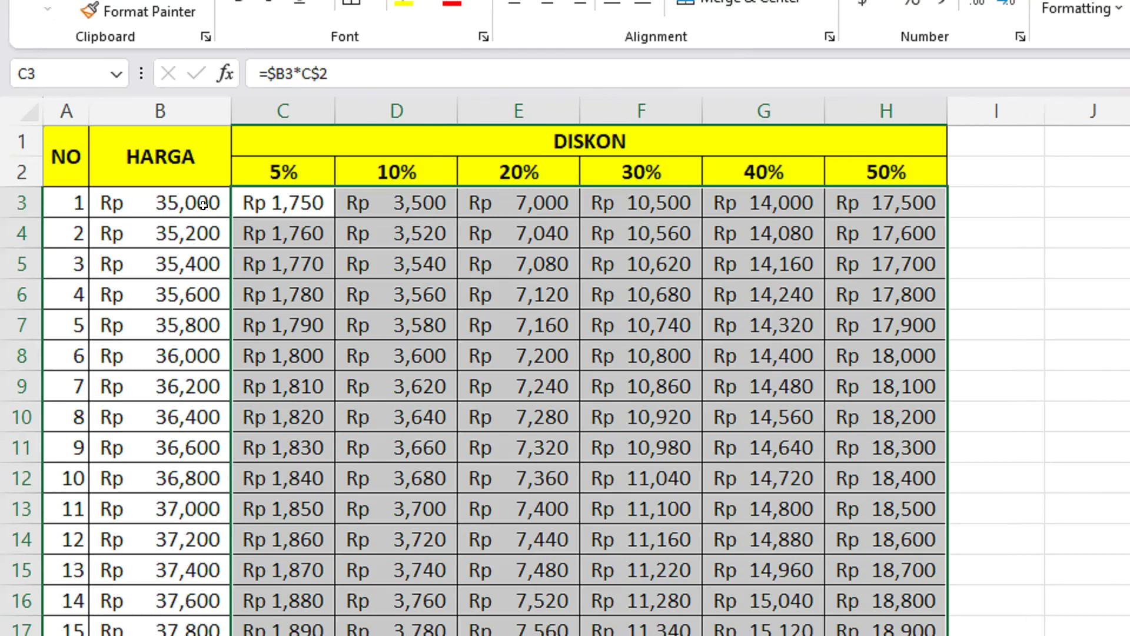
- Refill C3's formula across row 3 to H3 and down all the price rows with the fill handle
left_click(315, 205)
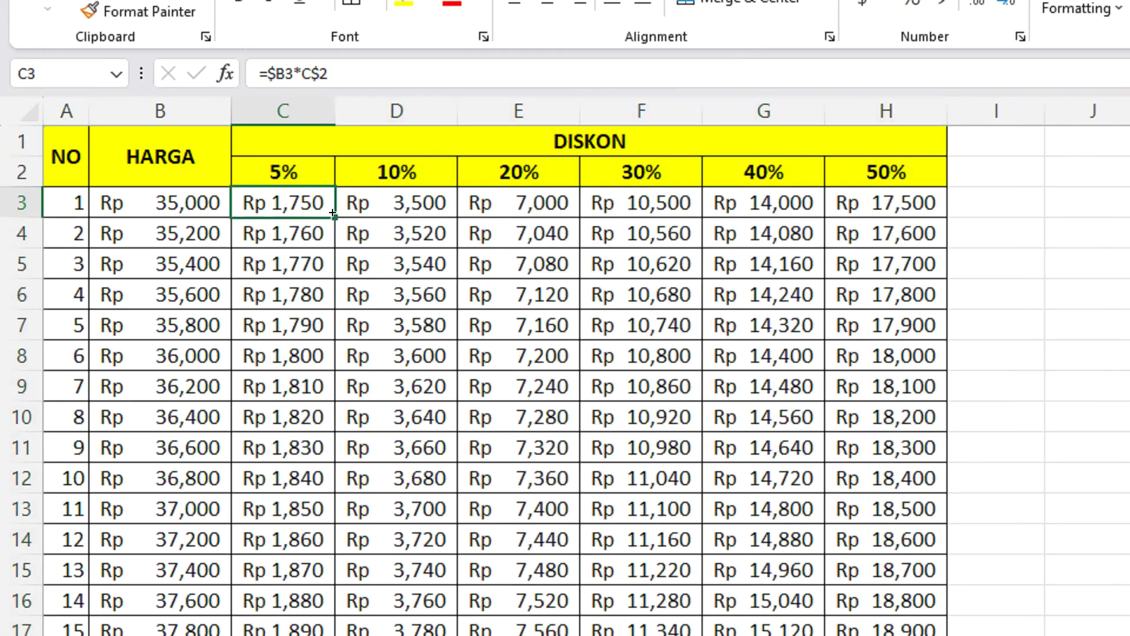
left_click_drag(333, 213, 946, 212)
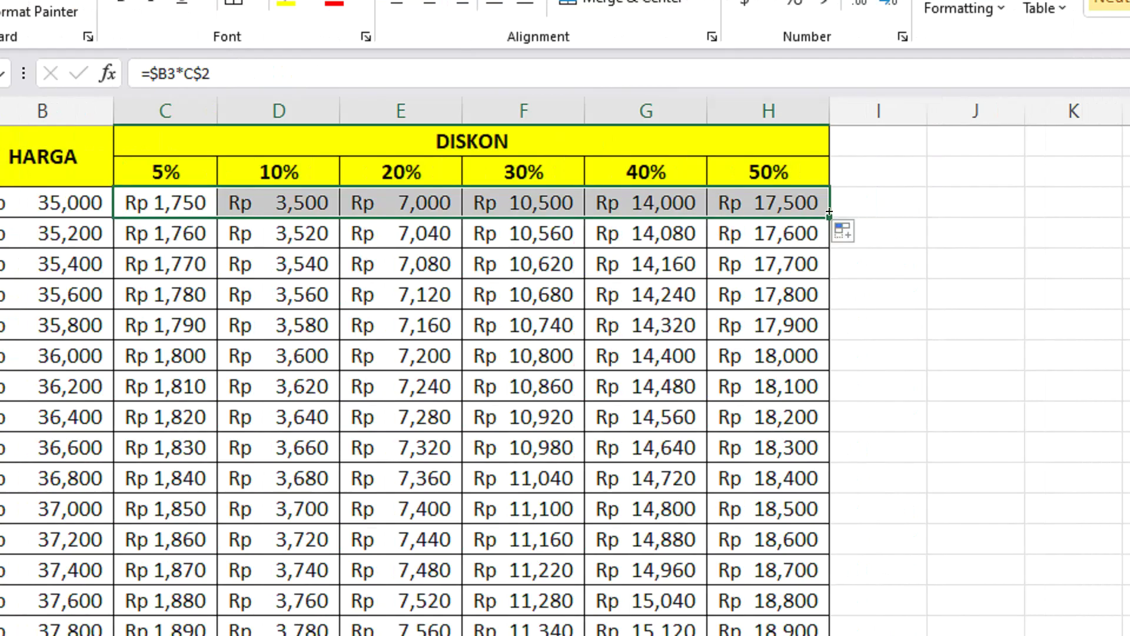
double_click(829, 212)
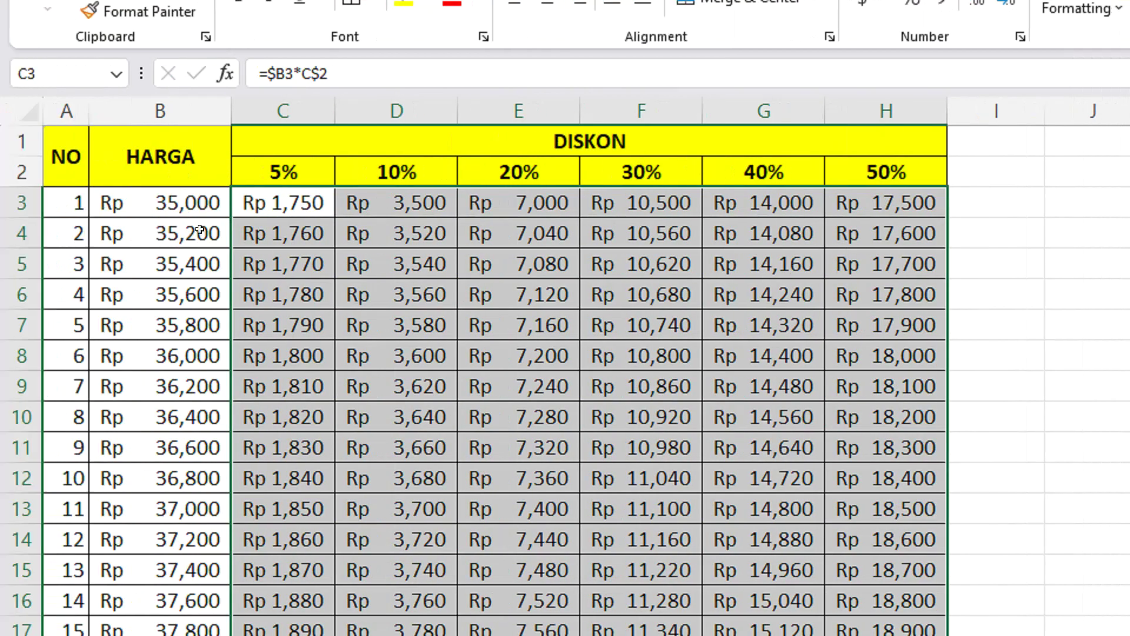